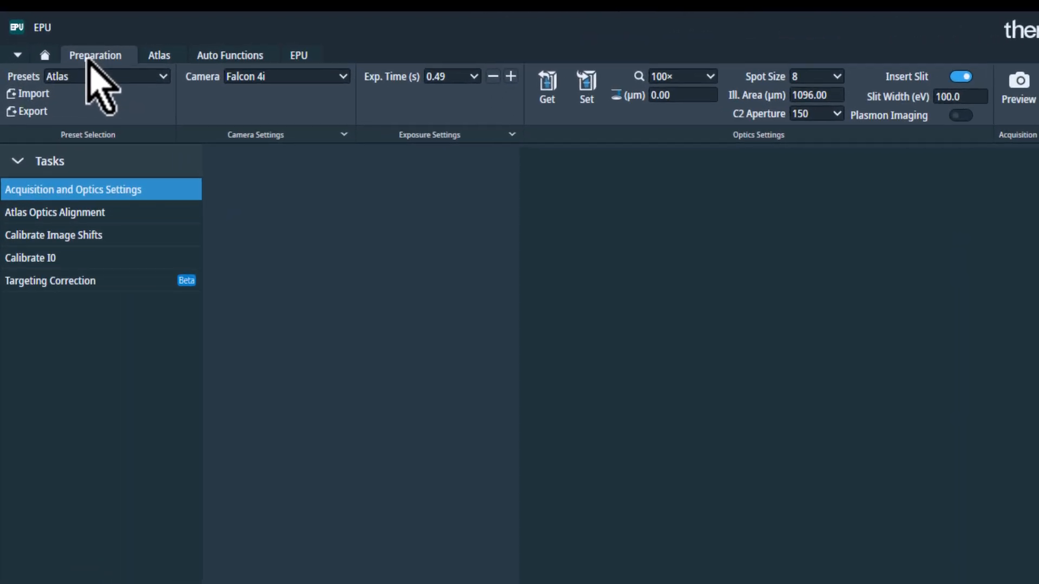
Step: Review the available presets and check the Atlas preset's camera binning and exposure mode and alignment settings
click(163, 76)
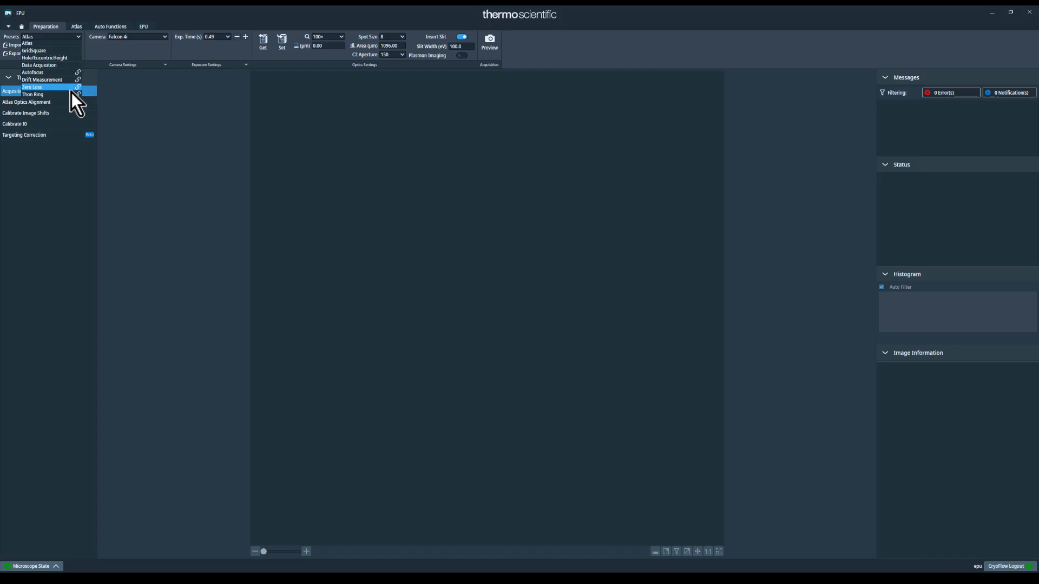
click(82, 39)
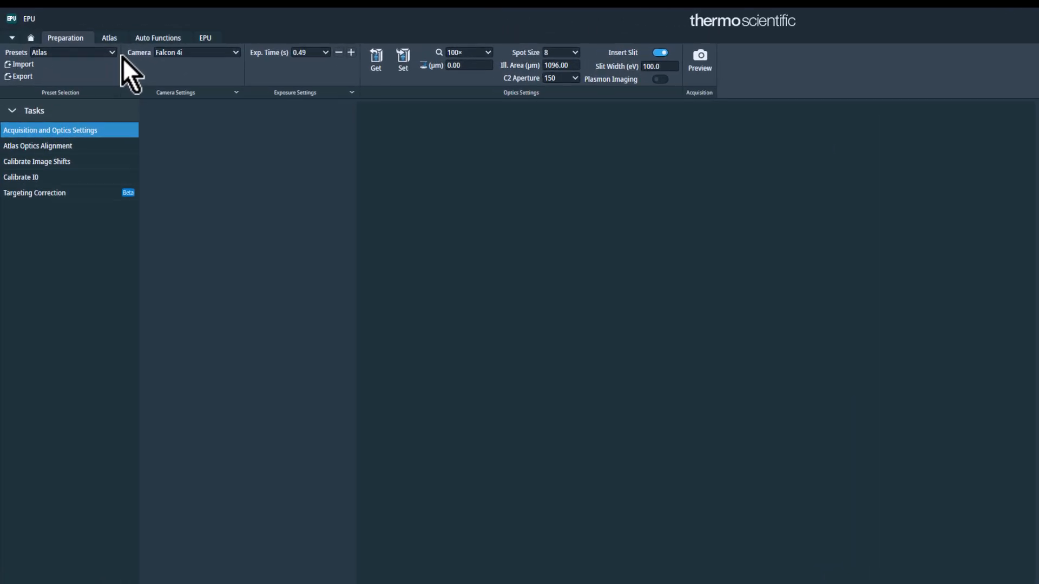
click(238, 93)
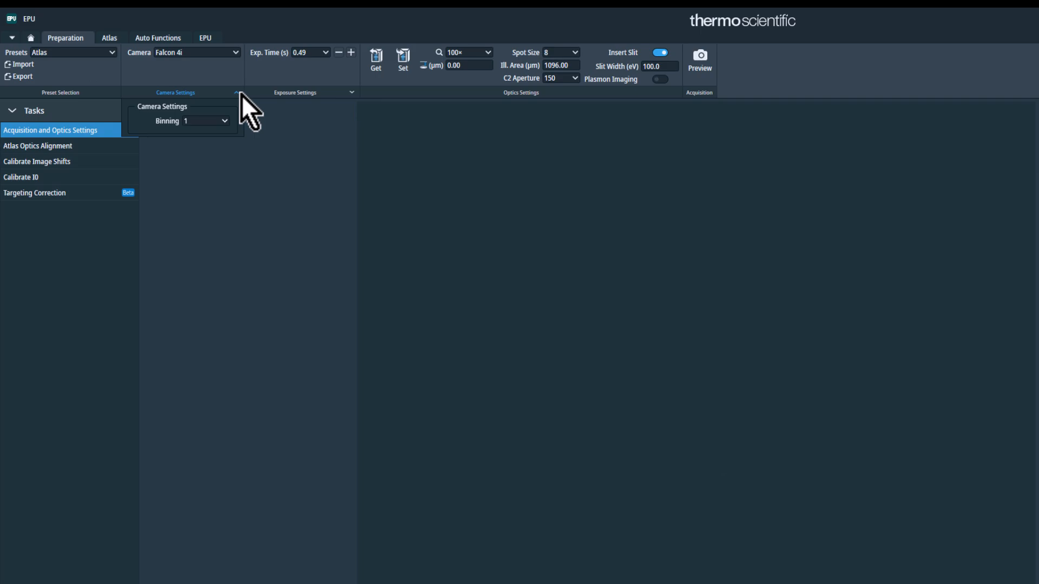
click(344, 97)
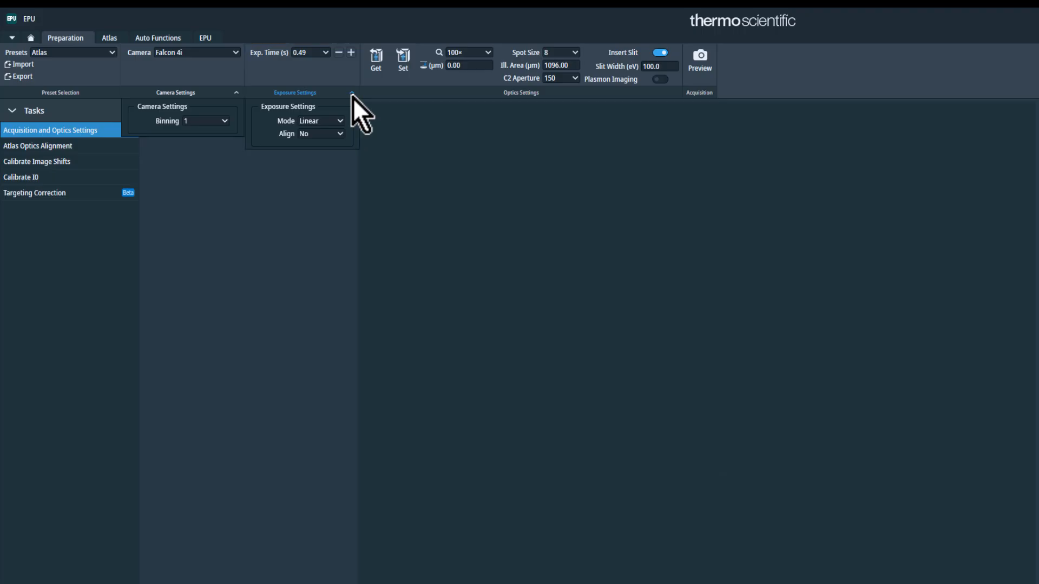
click(352, 93)
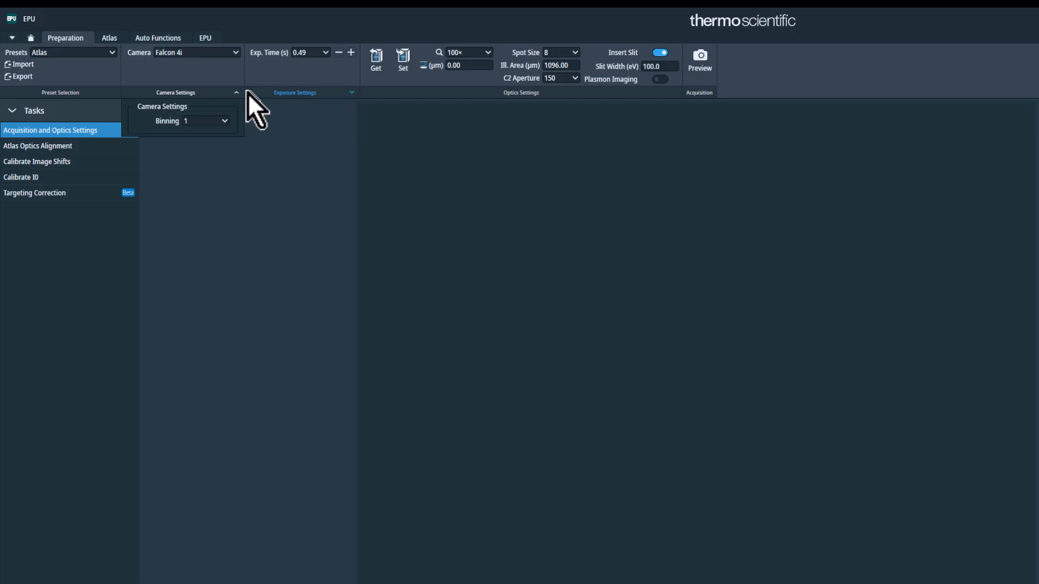
click(236, 93)
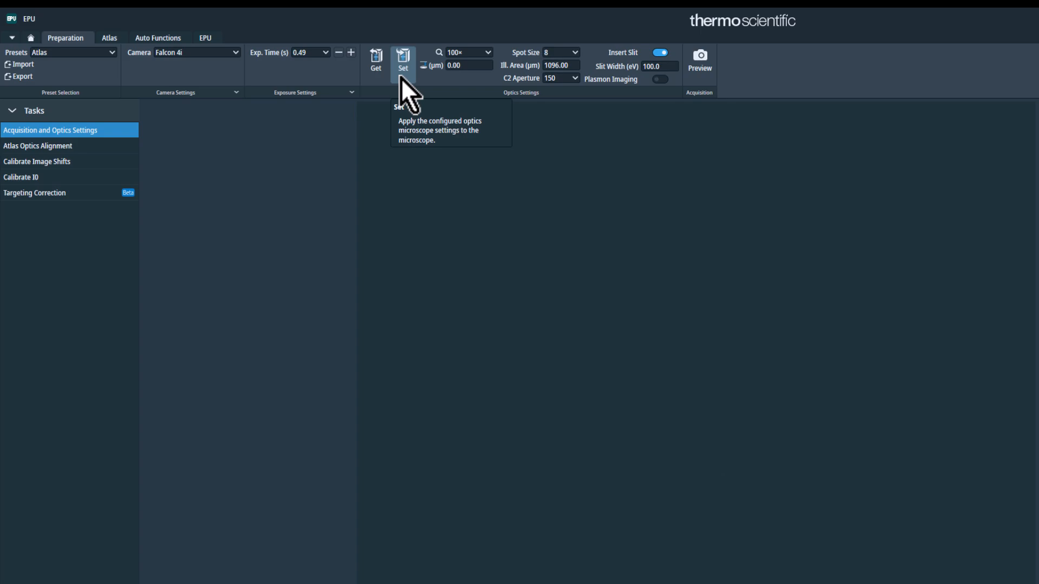
Step: Keep the Atlas preset at 100× magnification with the 150 C2 aperture and acquire a preview image
click(490, 52)
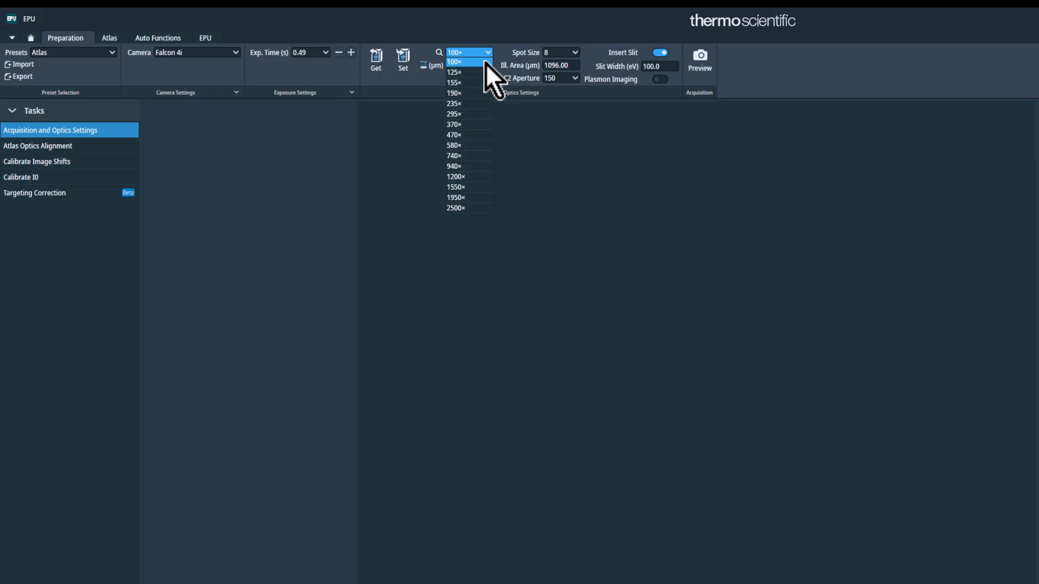
click(486, 63)
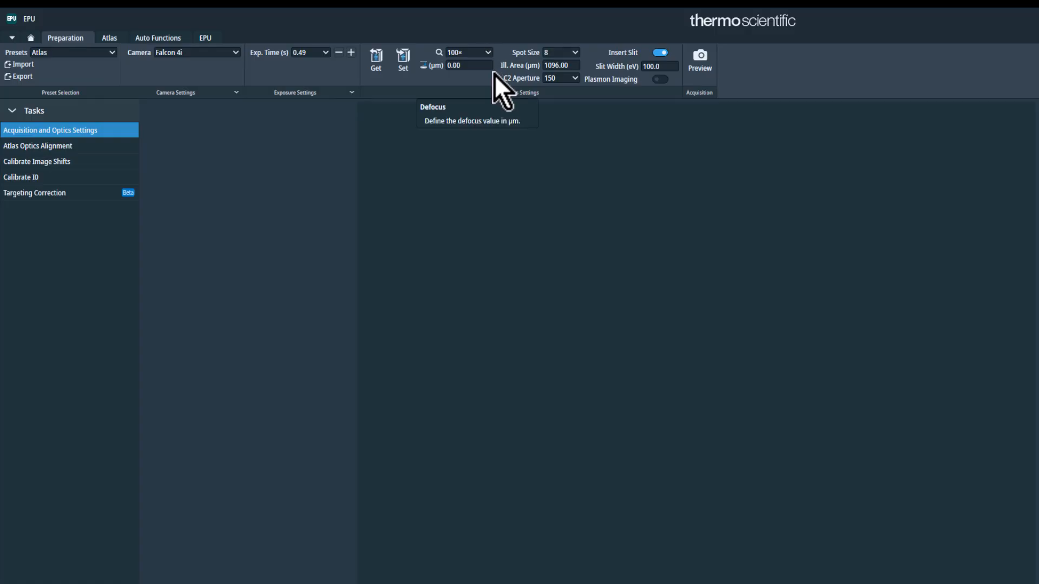
click(575, 79)
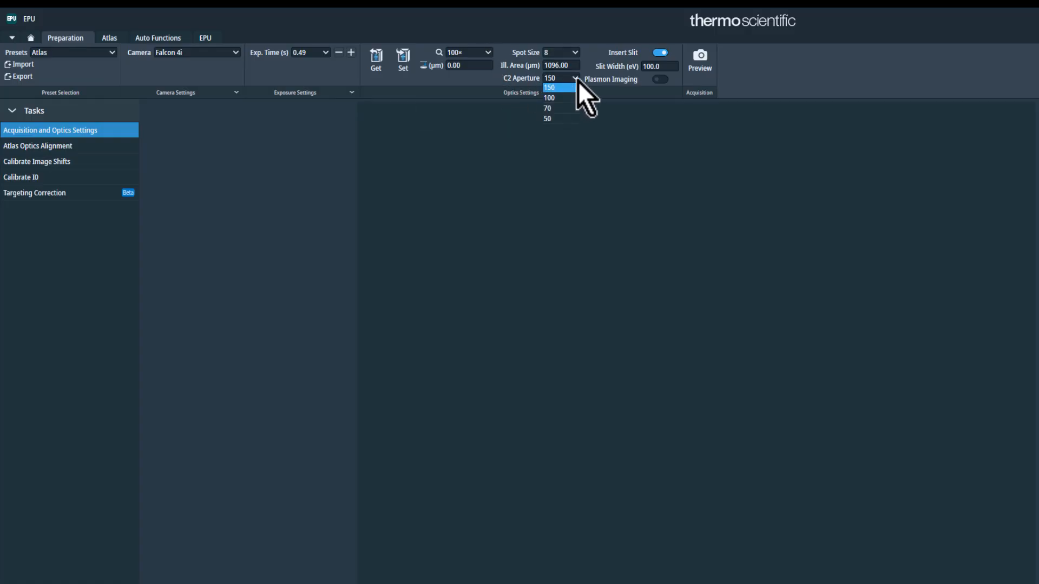
click(577, 79)
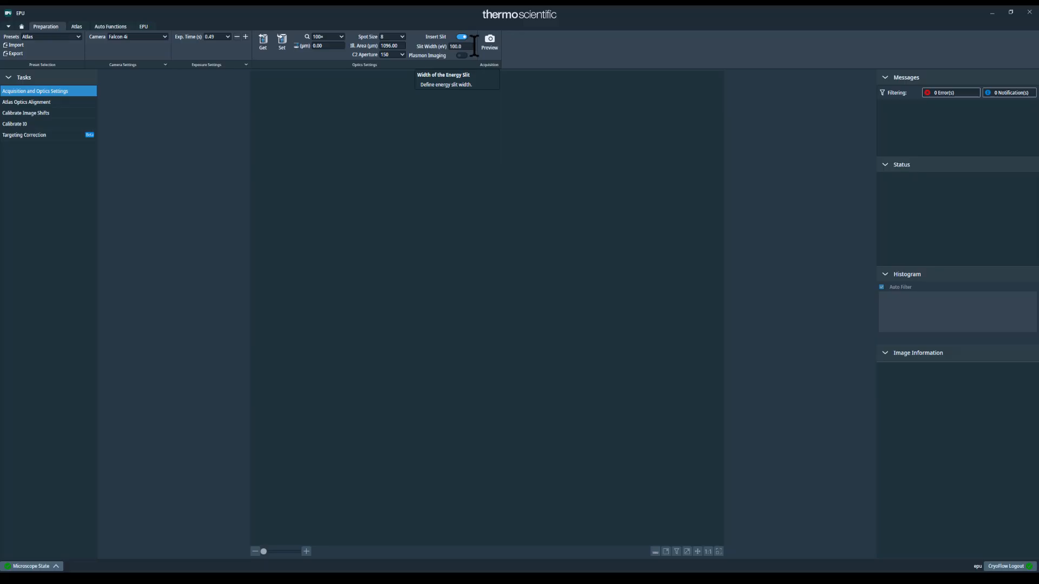
click(491, 44)
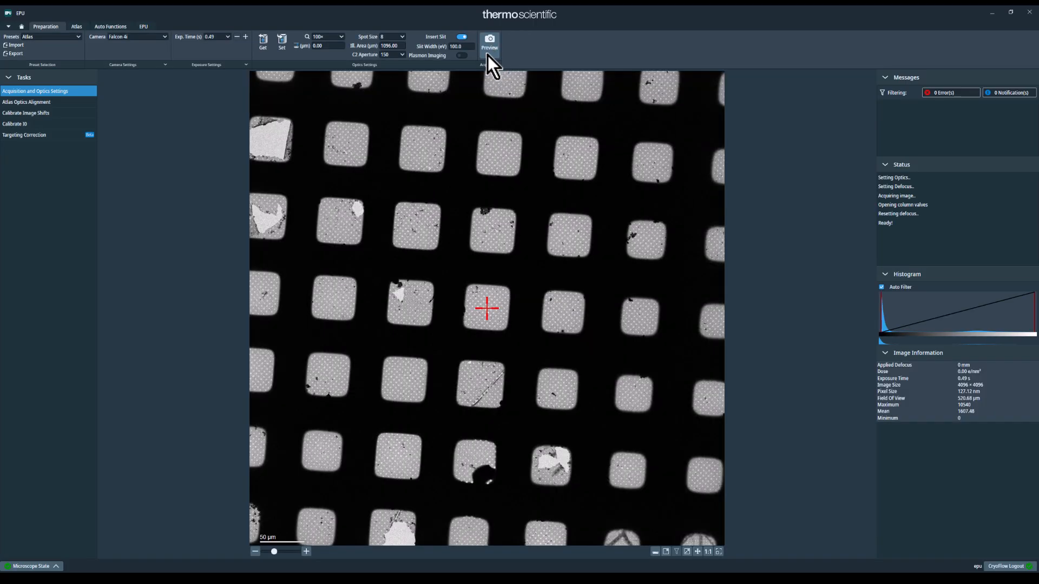
Step: Switch to the GridSquare preset and acquire a preview image with its settings
click(80, 37)
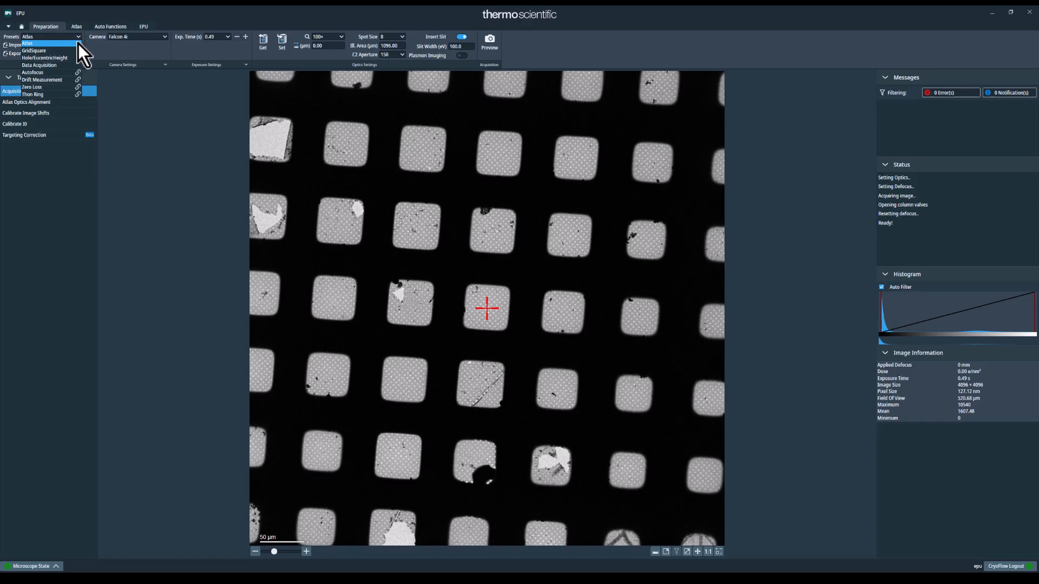
click(76, 51)
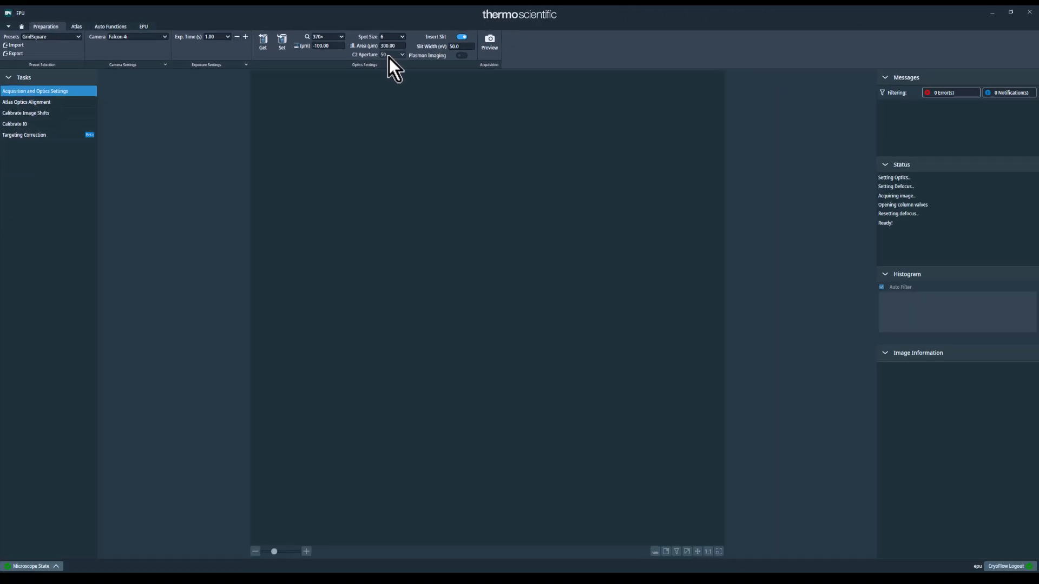
click(486, 48)
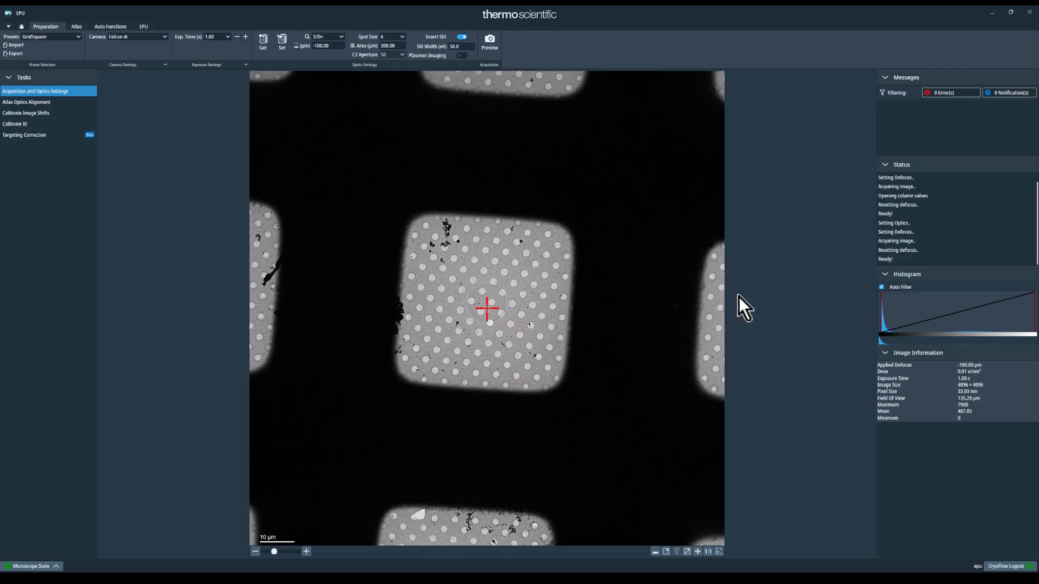
Step: Set the GridSquare preset to 740× magnification and a 200 µm illuminated area, and acquire a preview image
click(341, 36)
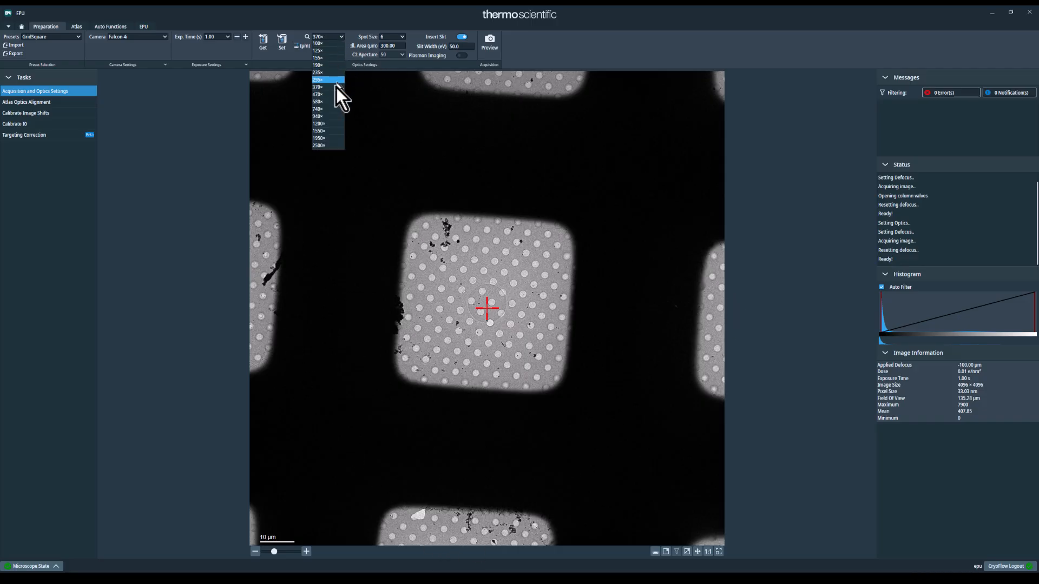
click(332, 109)
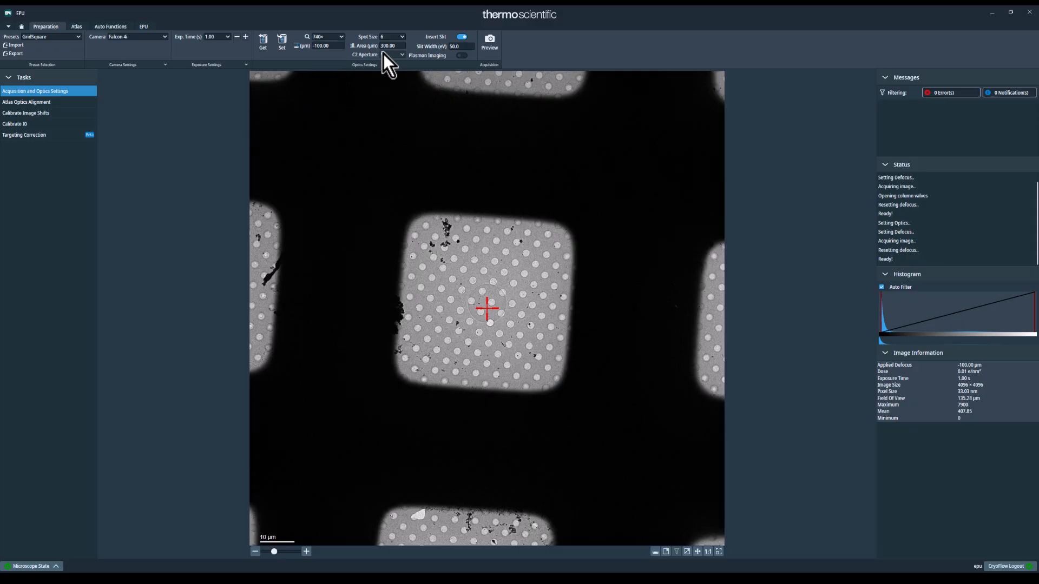
click(489, 43)
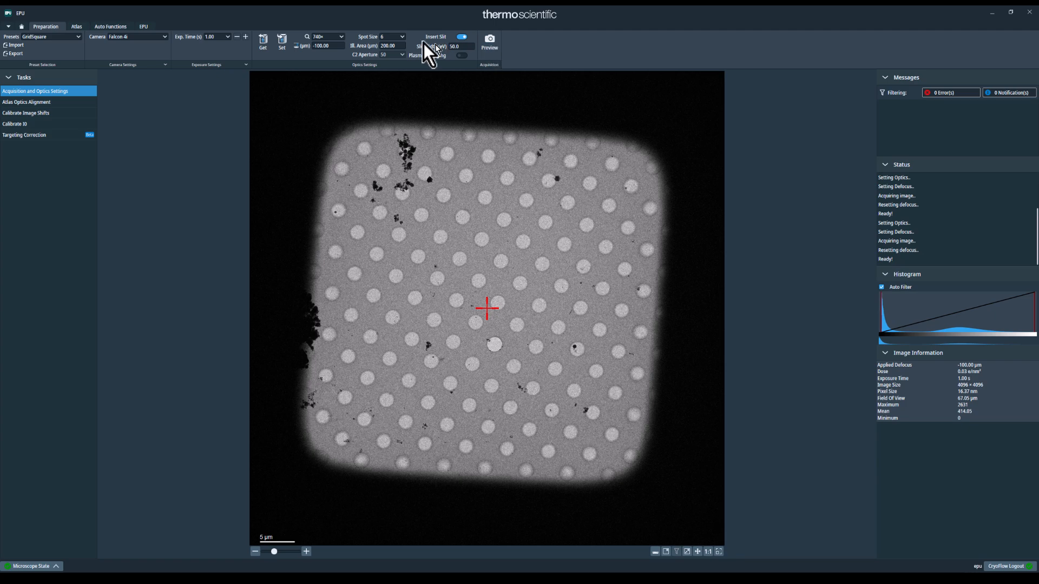
Step: Try the GridSquare preset at 1200× magnification and acquire a preview image
click(342, 37)
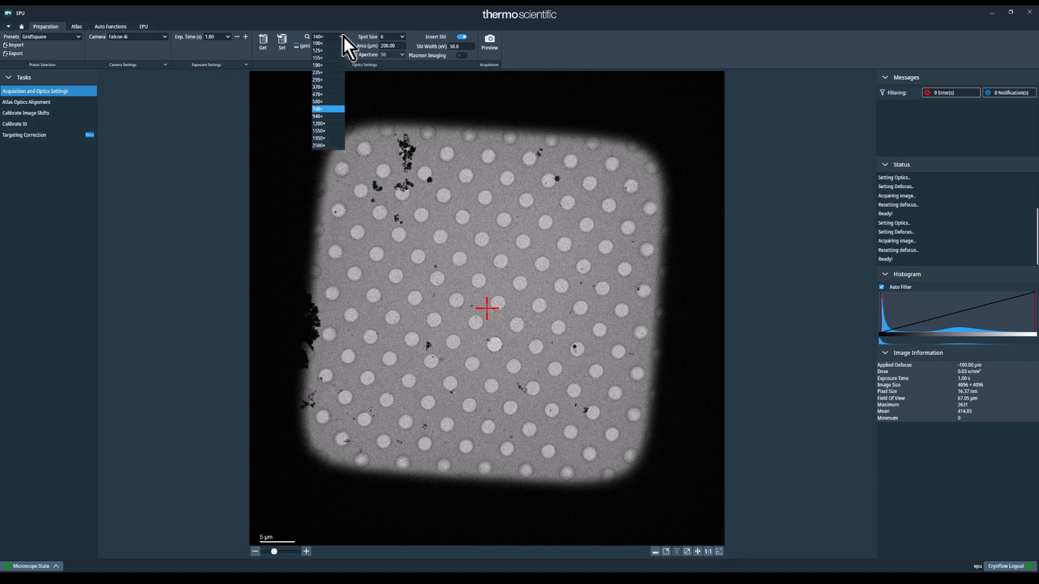
click(332, 125)
click(491, 47)
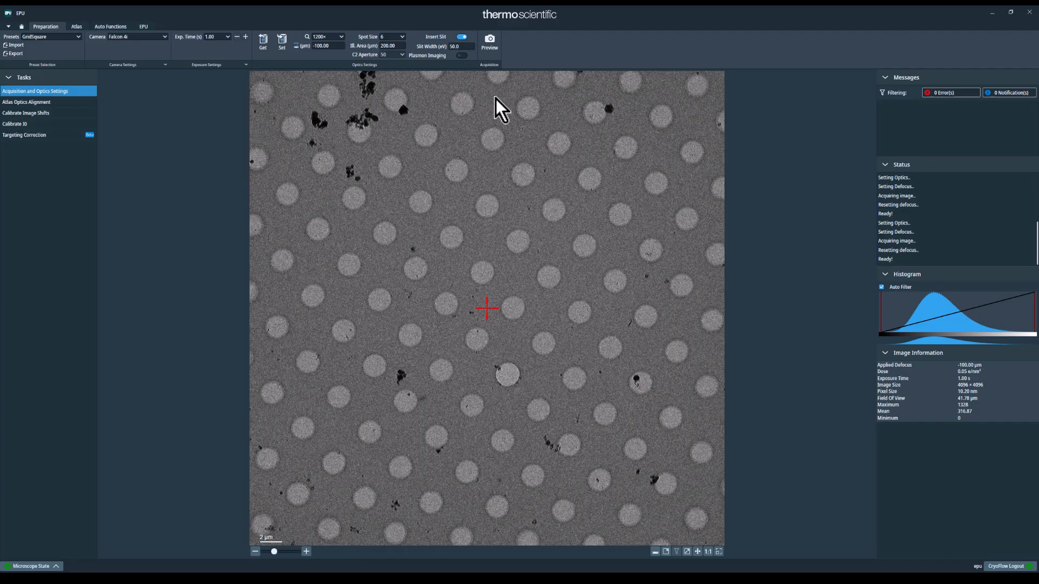
Step: Return the GridSquare preset's magnification to 740× and acquire another preview image
click(341, 37)
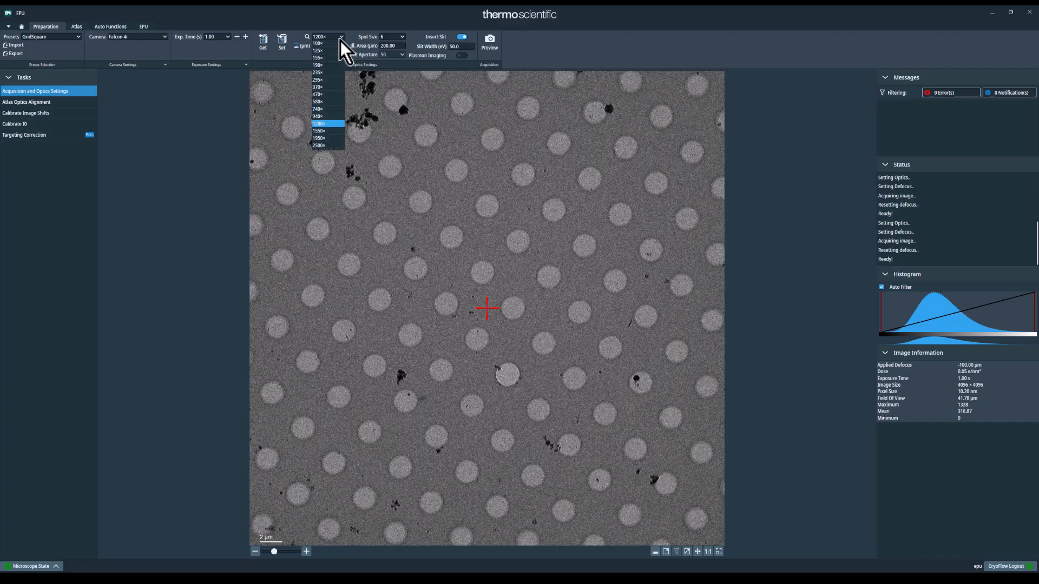
click(335, 109)
click(489, 49)
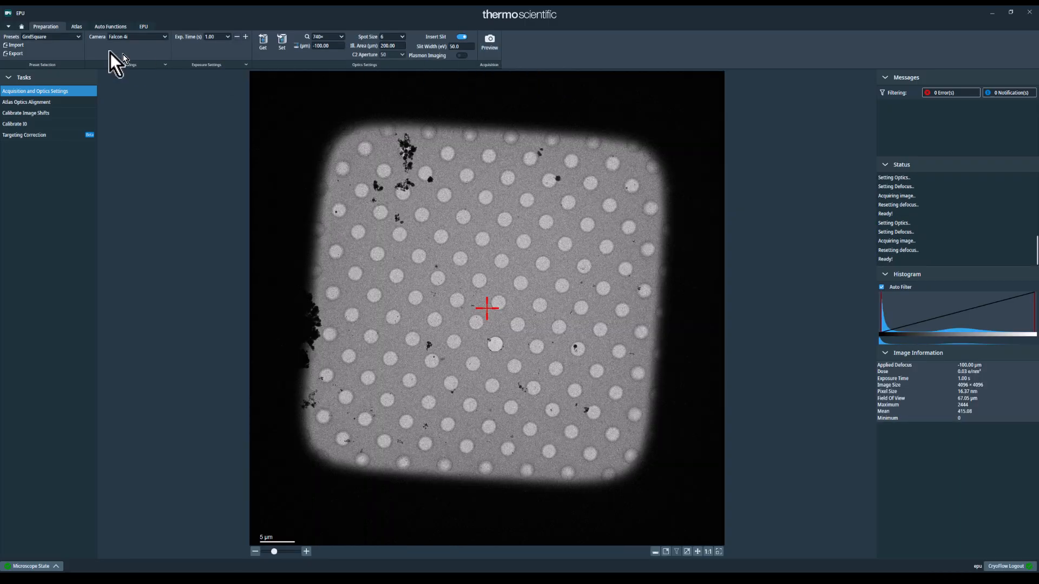
Step: Select the Hole/EucentricHeight preset and check its exposure mode and alignment settings
click(78, 37)
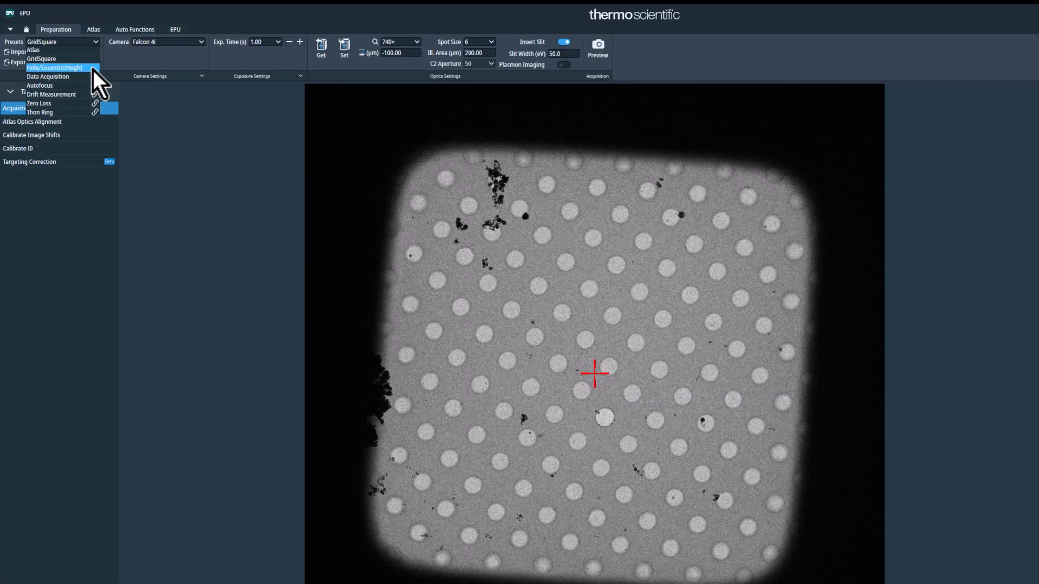
click(73, 58)
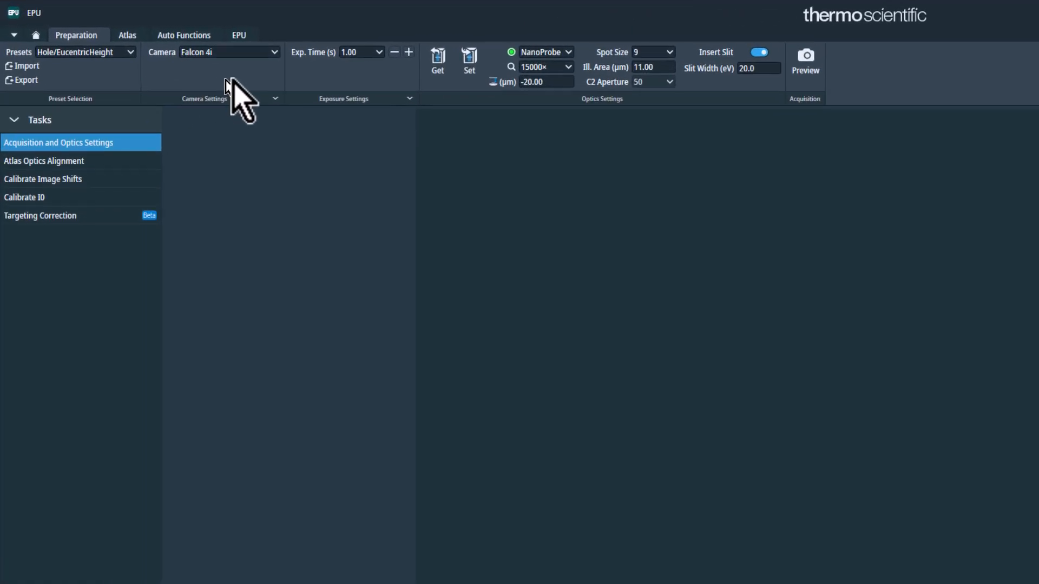
click(410, 99)
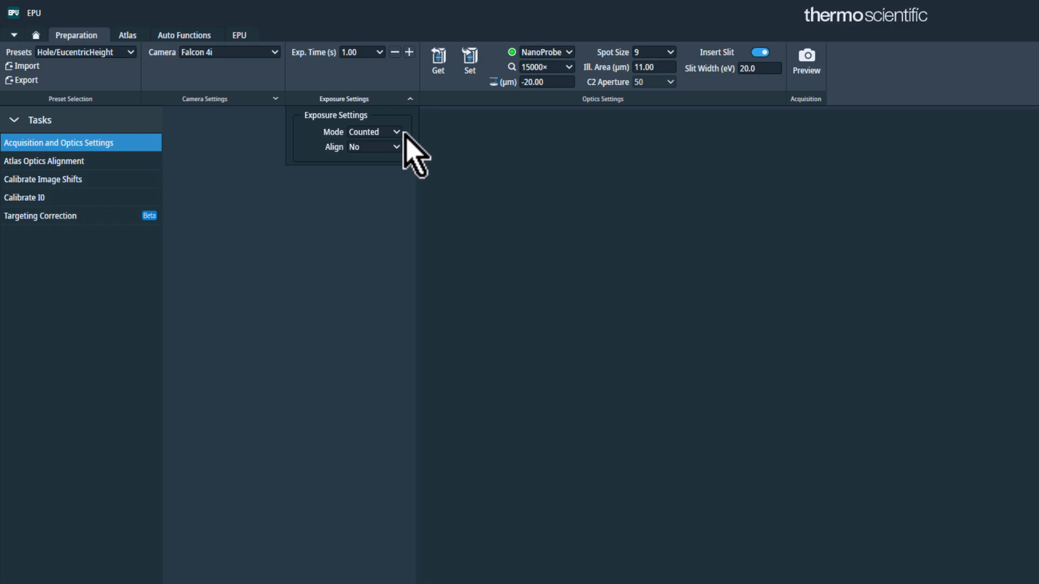
click(410, 99)
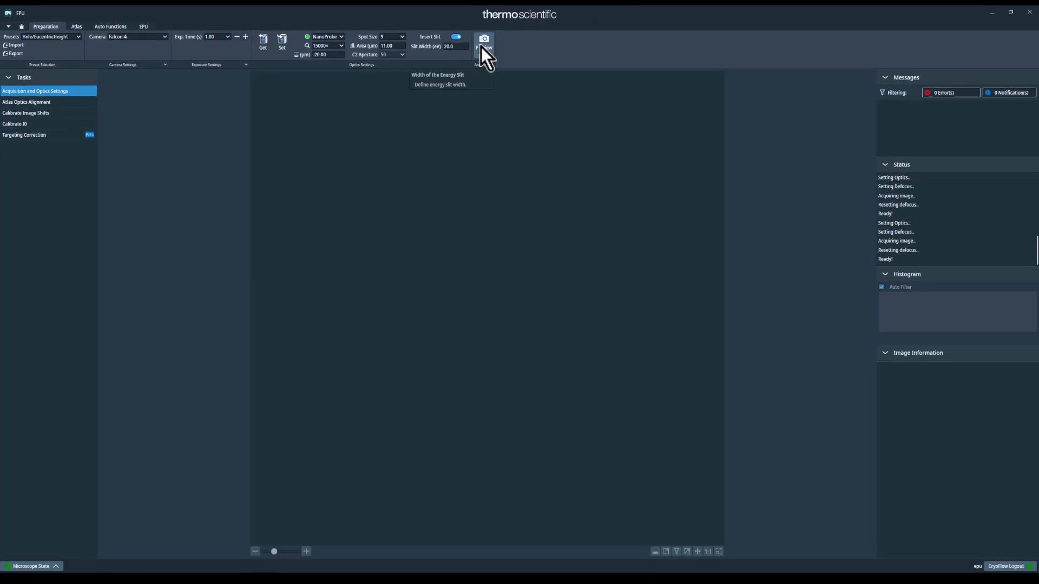
Step: Acquire a hole preview image, move the stage to the centre of the large partly visible hole and reacquire there
click(482, 46)
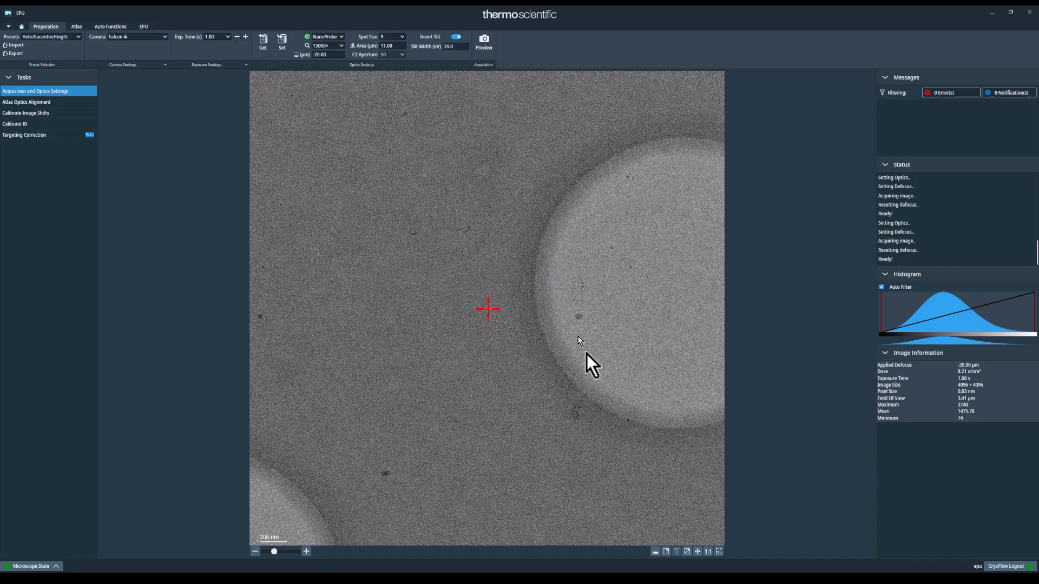
right_click(690, 278)
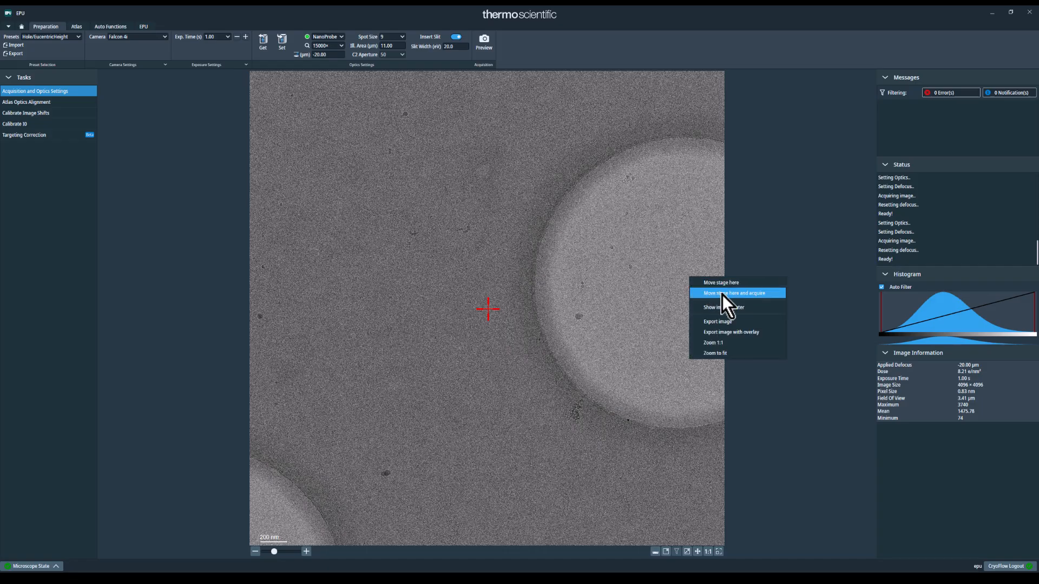
click(773, 294)
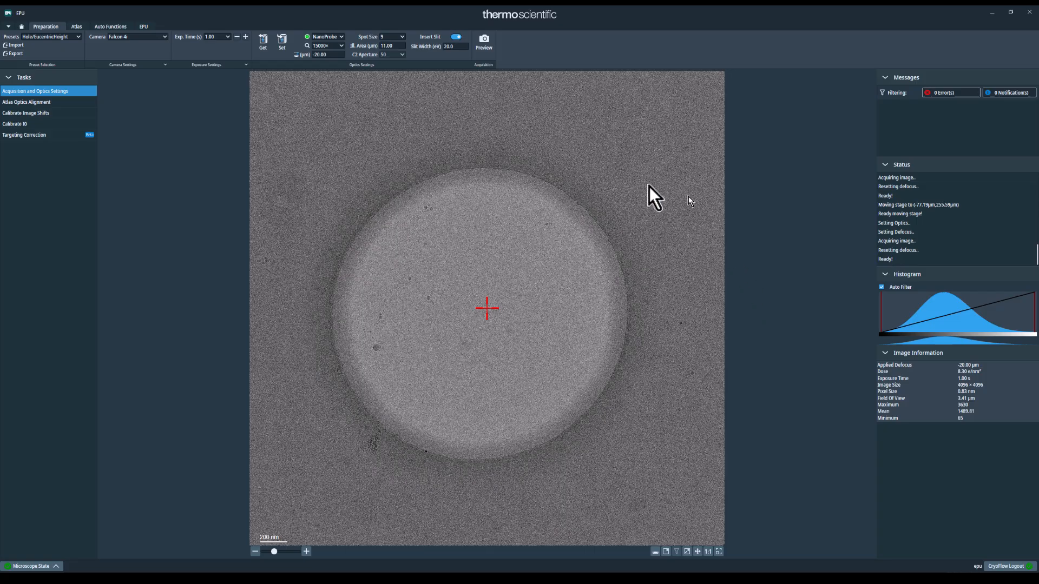
Step: Set the Hole/EucentricHeight preset's magnification to 8700× and acquire a preview image
click(336, 45)
click(338, 44)
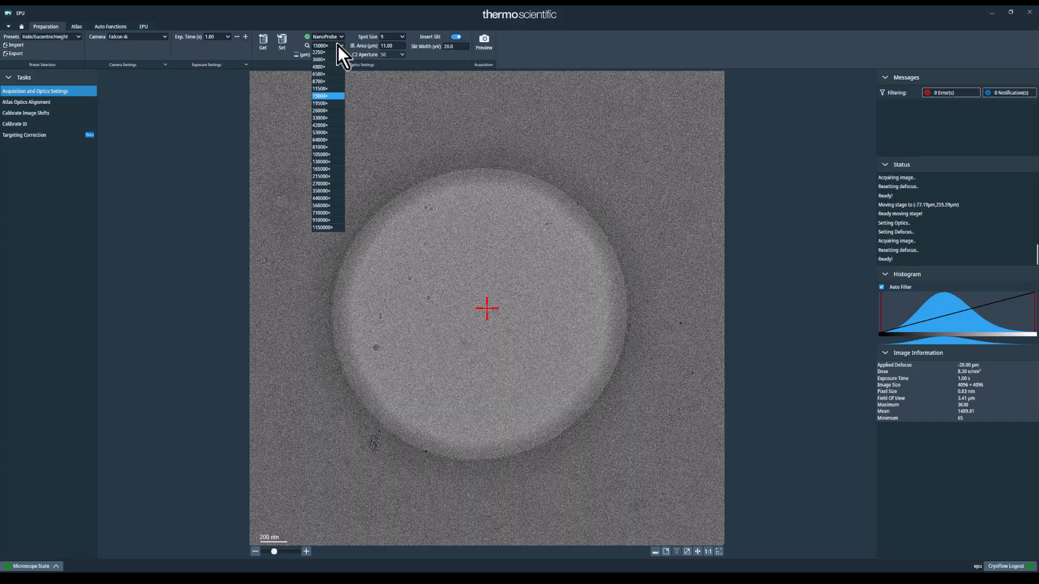
click(332, 82)
click(483, 48)
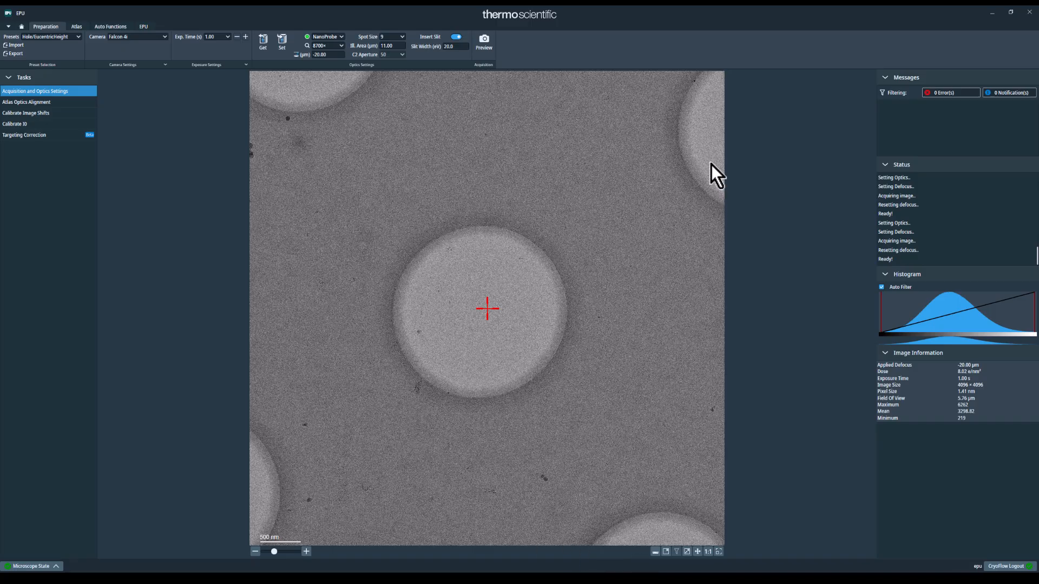
Step: Try the Hole/EucentricHeight preset at 6500× magnification and acquire a preview image
click(340, 46)
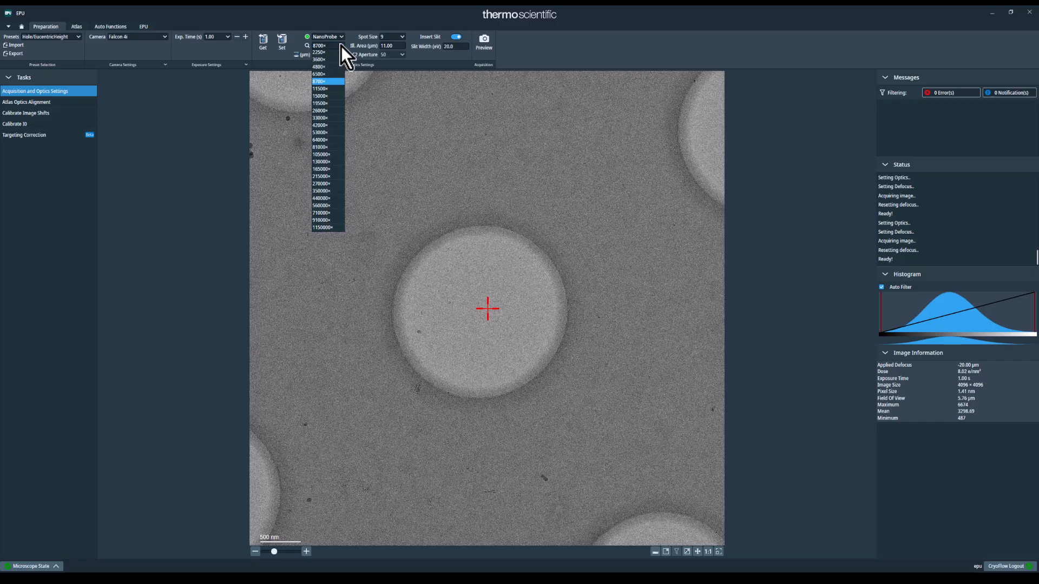
click(320, 74)
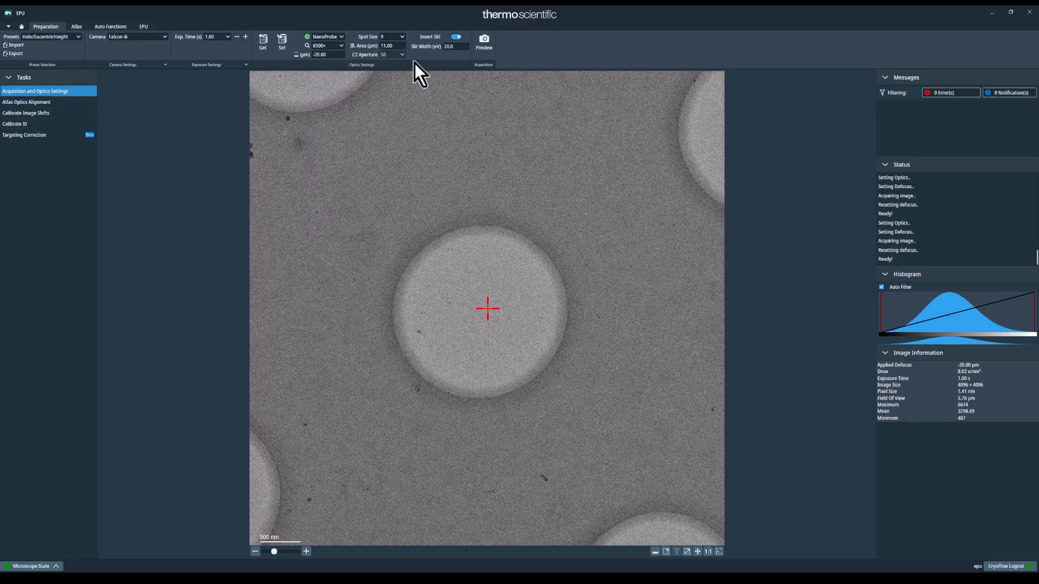
click(485, 47)
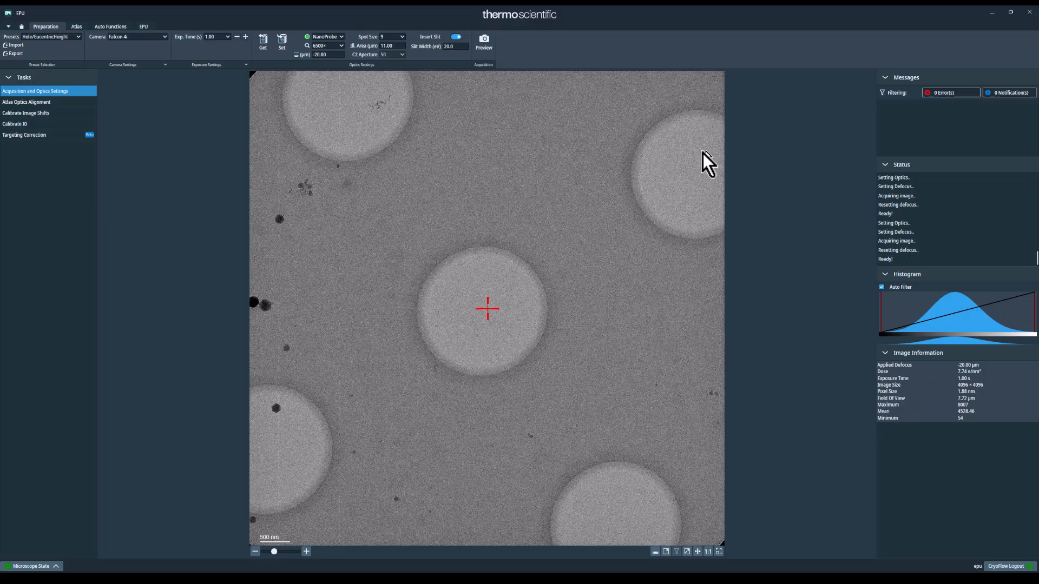
Step: Return the Hole/EucentricHeight preset to 8700× magnification and acquire a new preview image
click(325, 47)
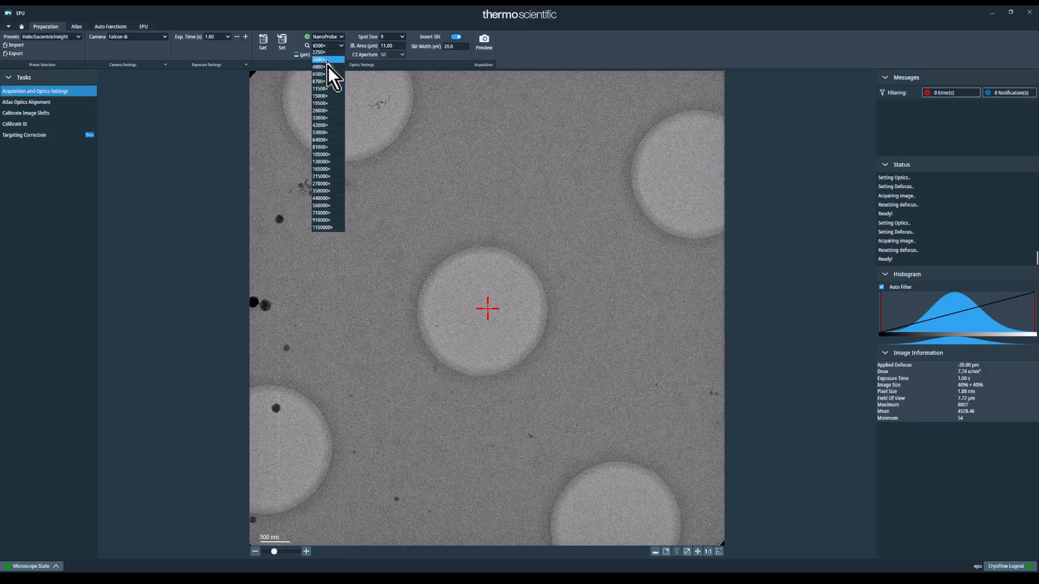
click(331, 83)
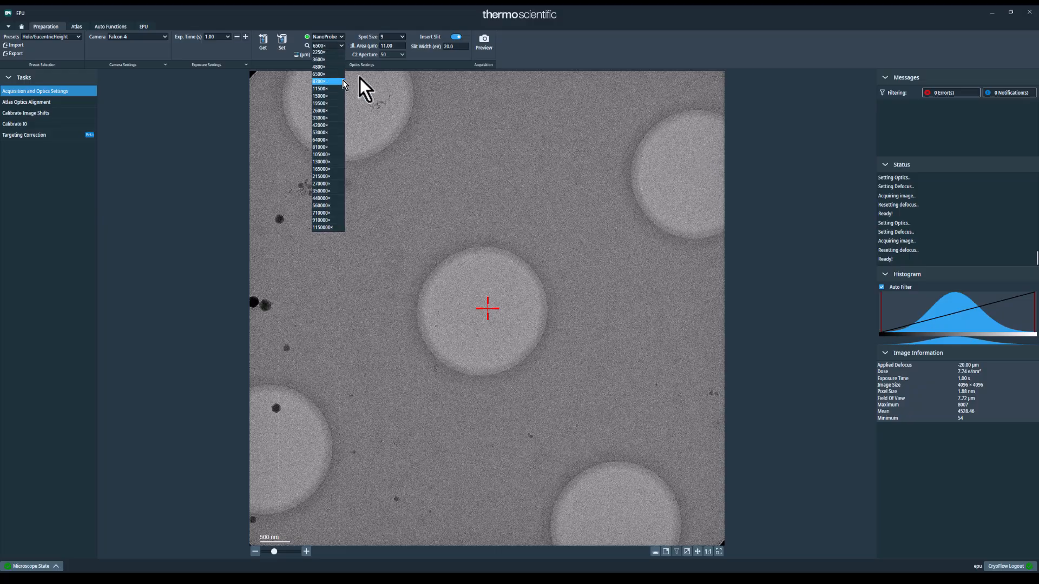
click(489, 46)
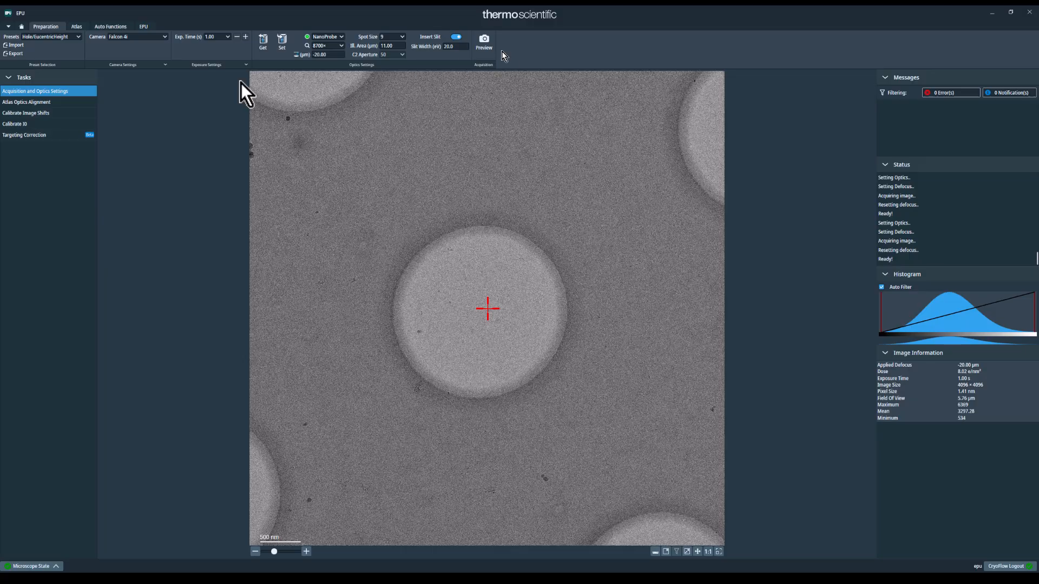
Step: Look at the Data Acquisition preset's settings and return to the Hole/EucentricHeight image to check the hole position
click(73, 37)
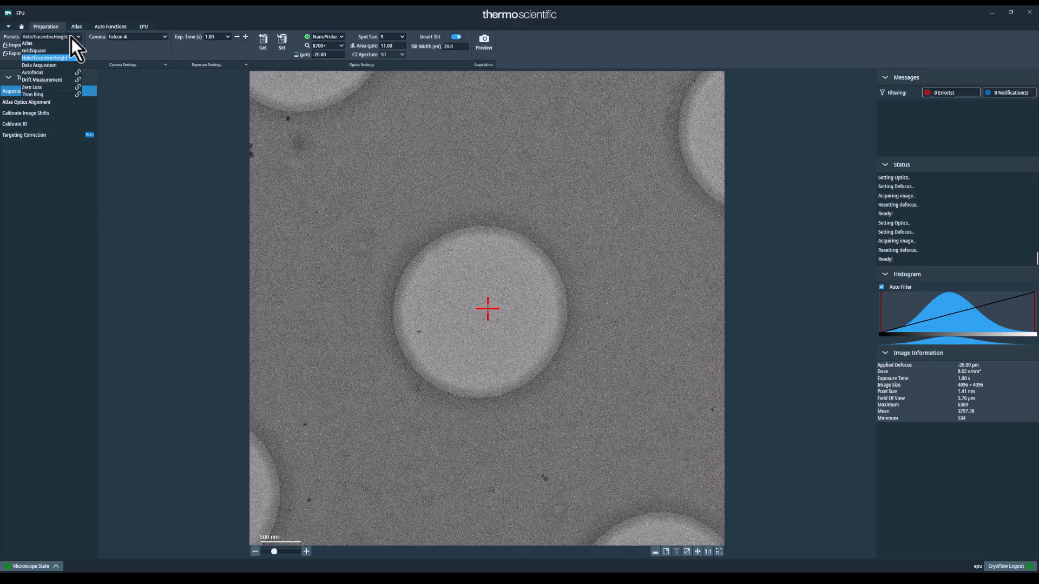
click(61, 65)
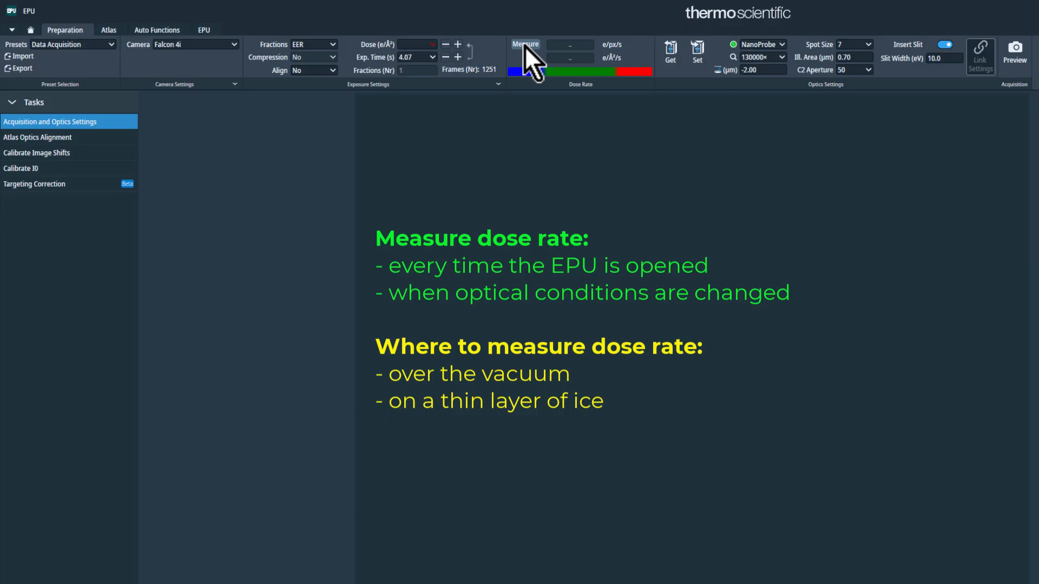
click(114, 47)
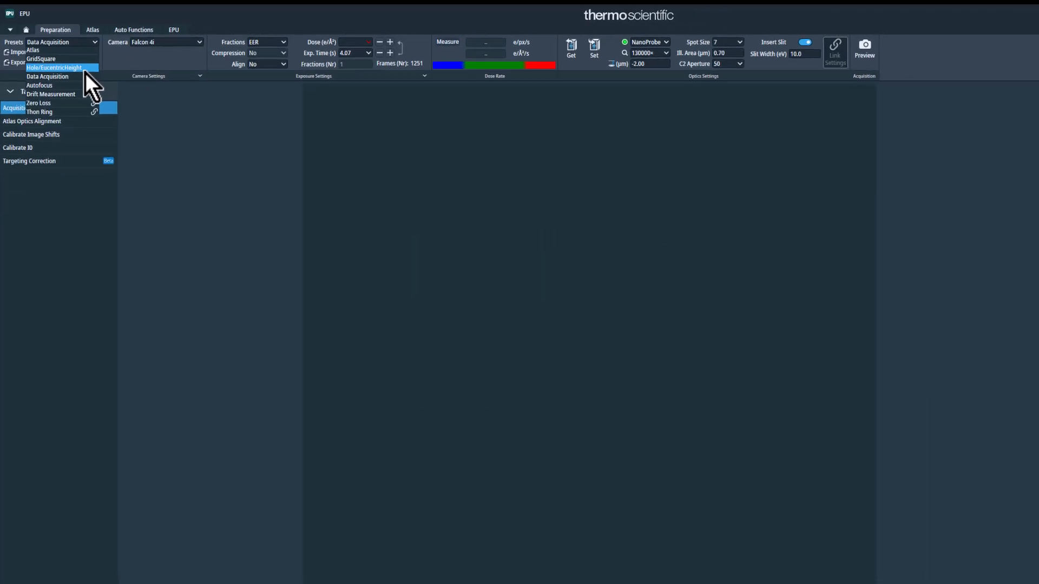
click(85, 69)
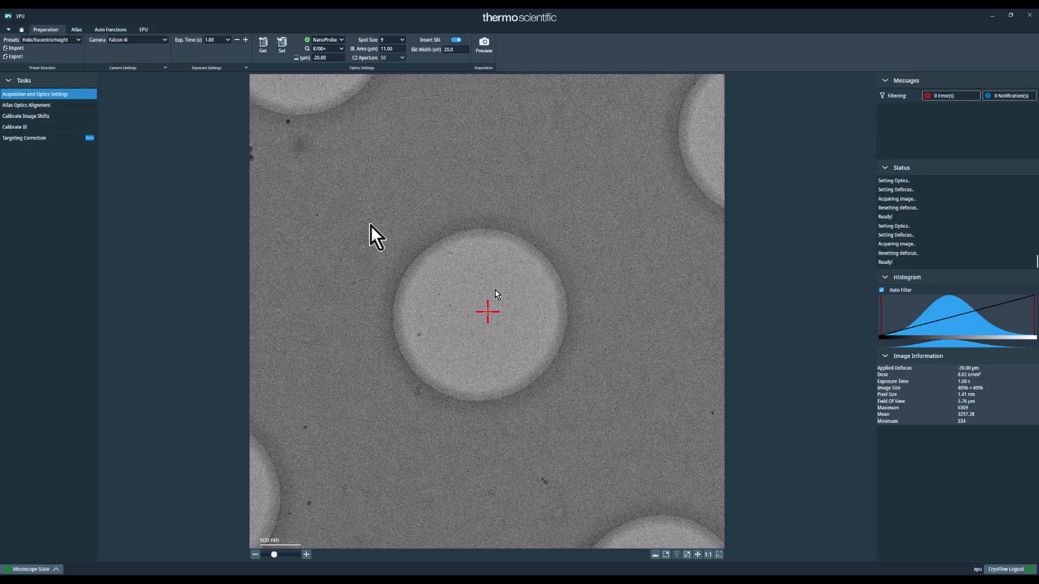
Step: Measure the dose rate for the Data Acquisition preset and set its dose to 40.00 e/Å²
click(78, 39)
click(63, 69)
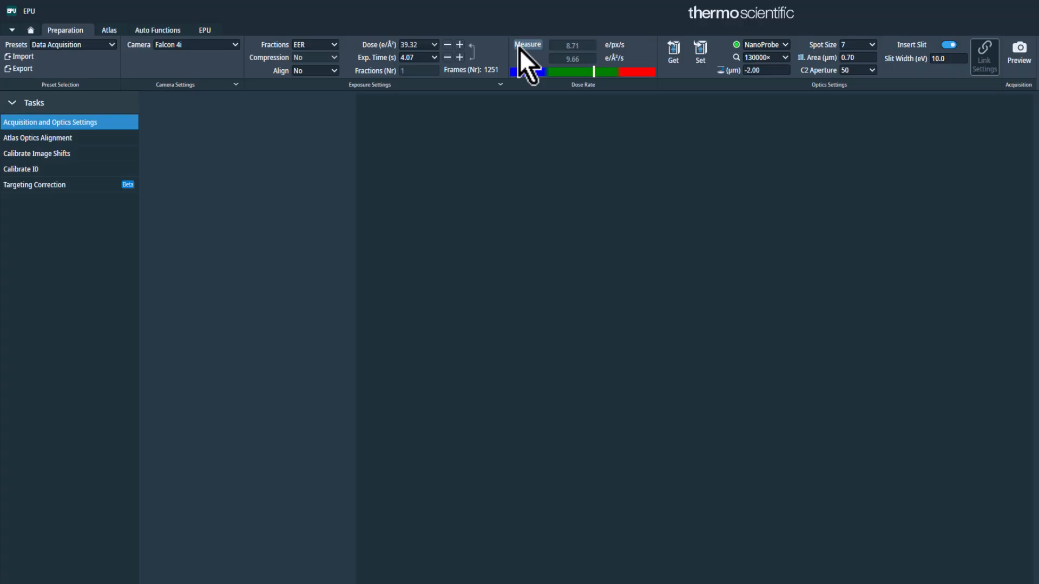
click(433, 45)
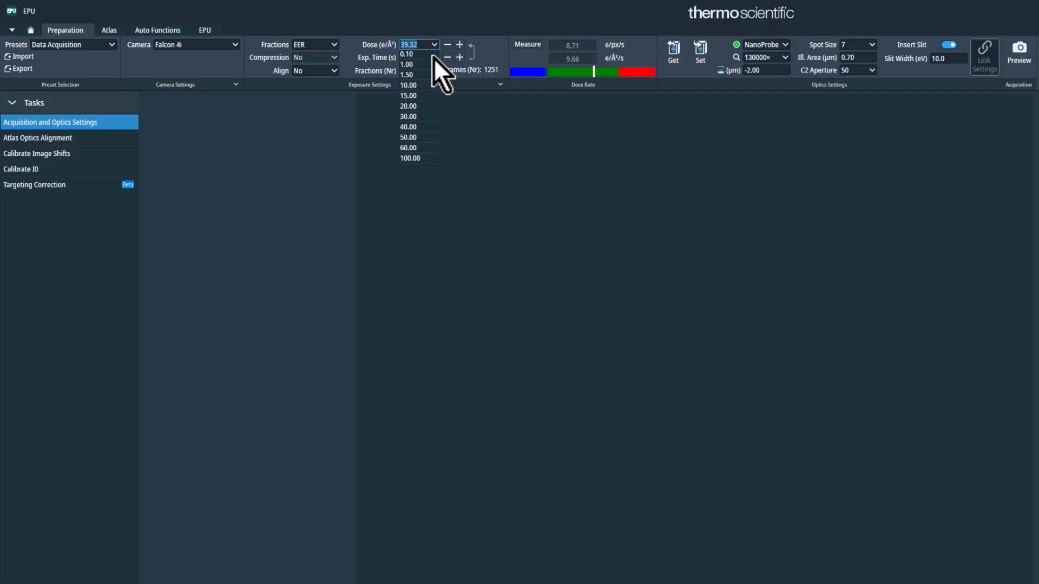
click(420, 130)
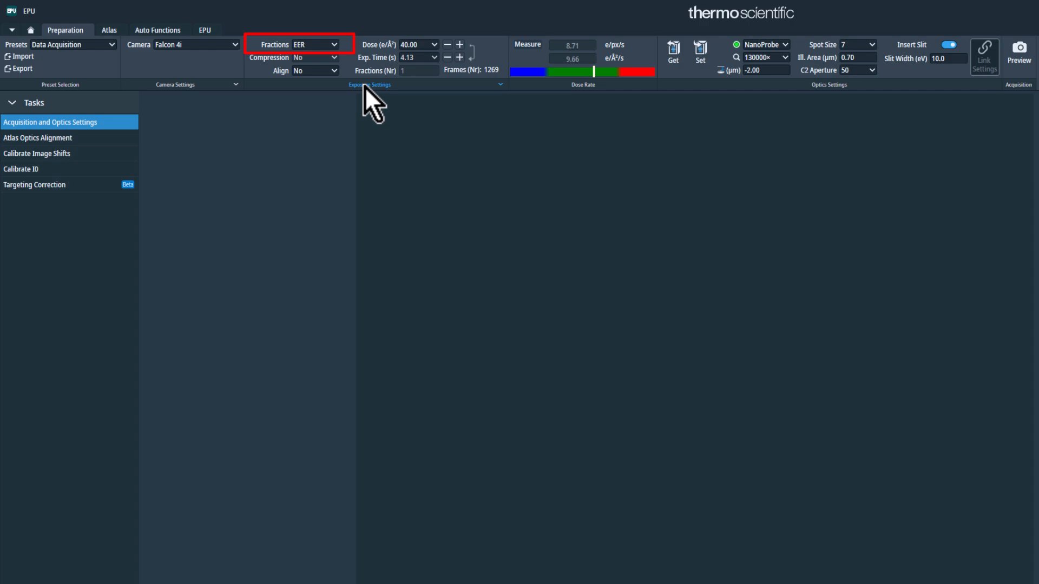
Step: In the Hole/EucentricHeight preset, move the stage to the partly visible hole at the image's upper right edge
click(62, 47)
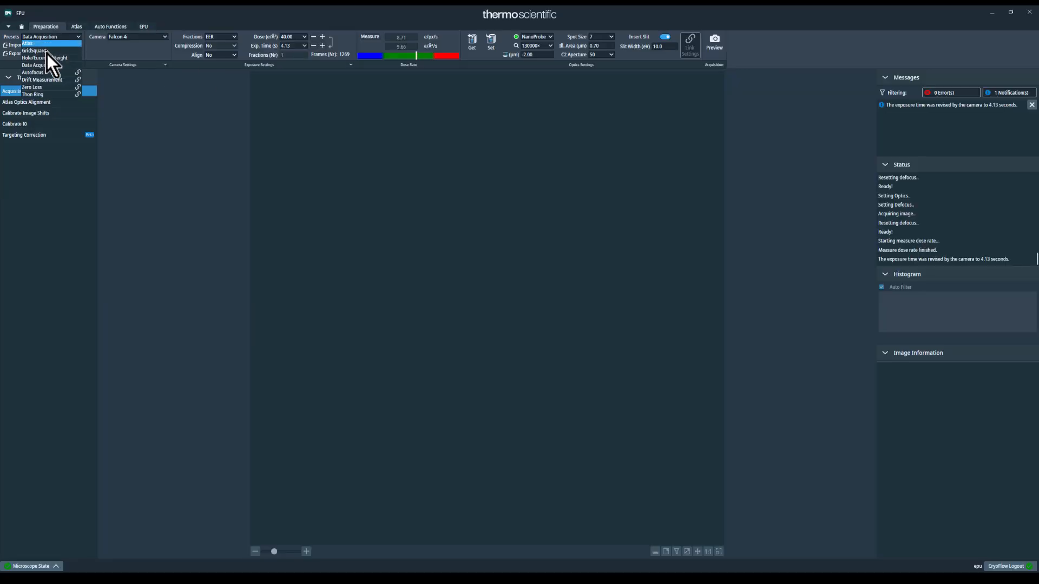
click(65, 58)
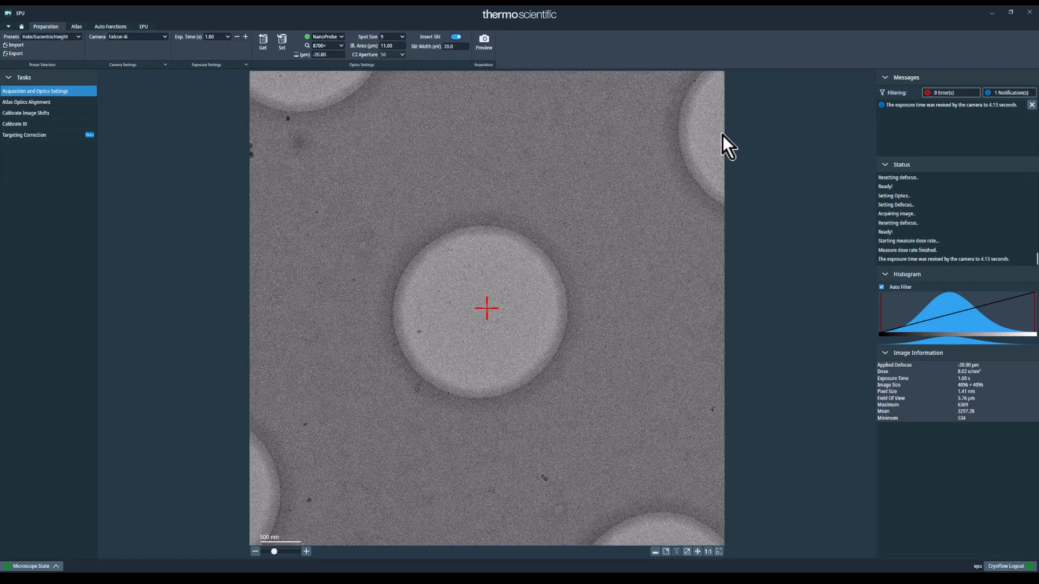
right_click(720, 132)
click(725, 136)
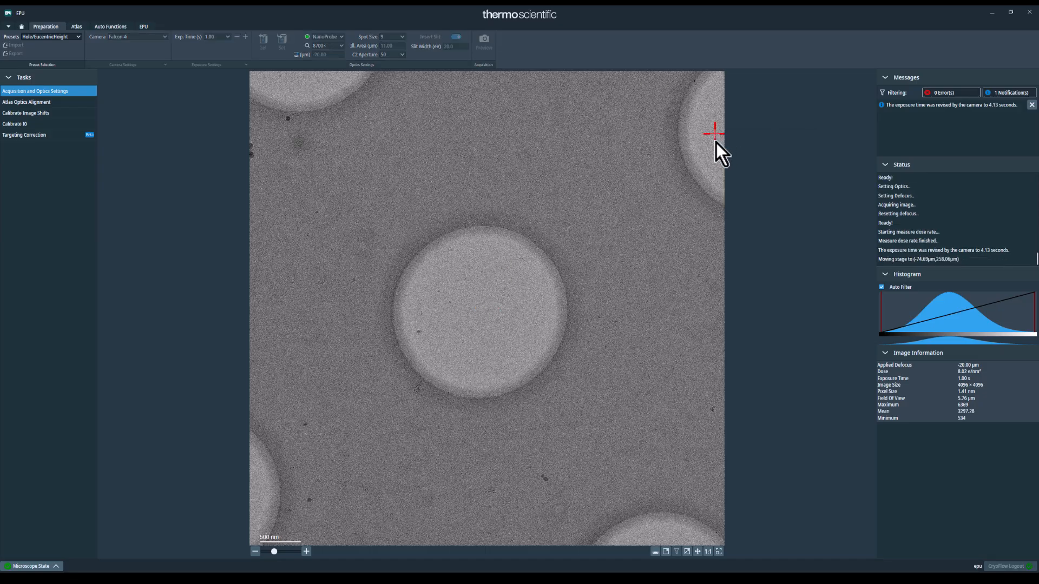
Step: Acquire a preview image with the Data Acquisition preset and check its image information
click(72, 36)
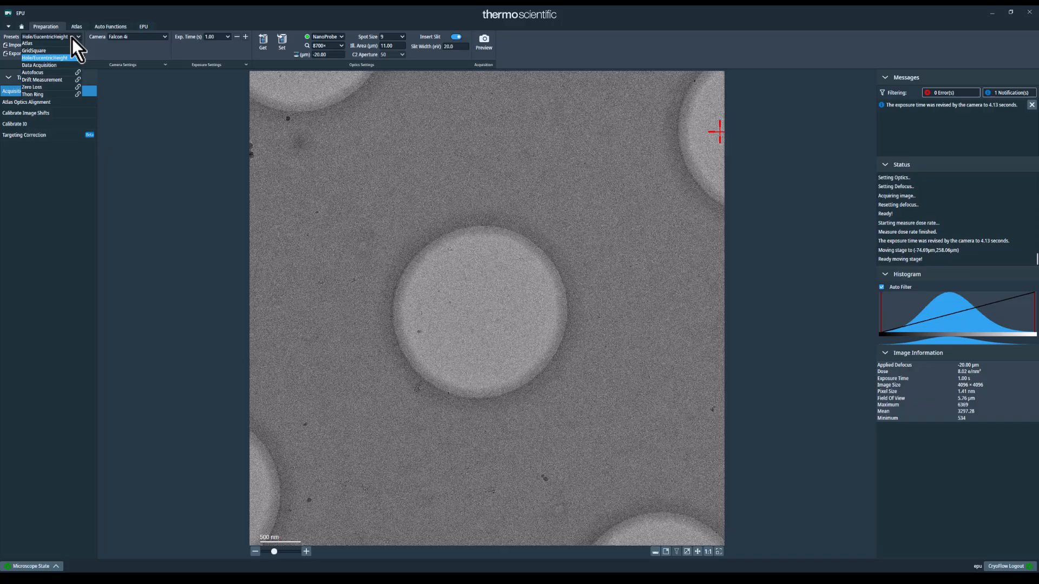
click(76, 66)
click(716, 51)
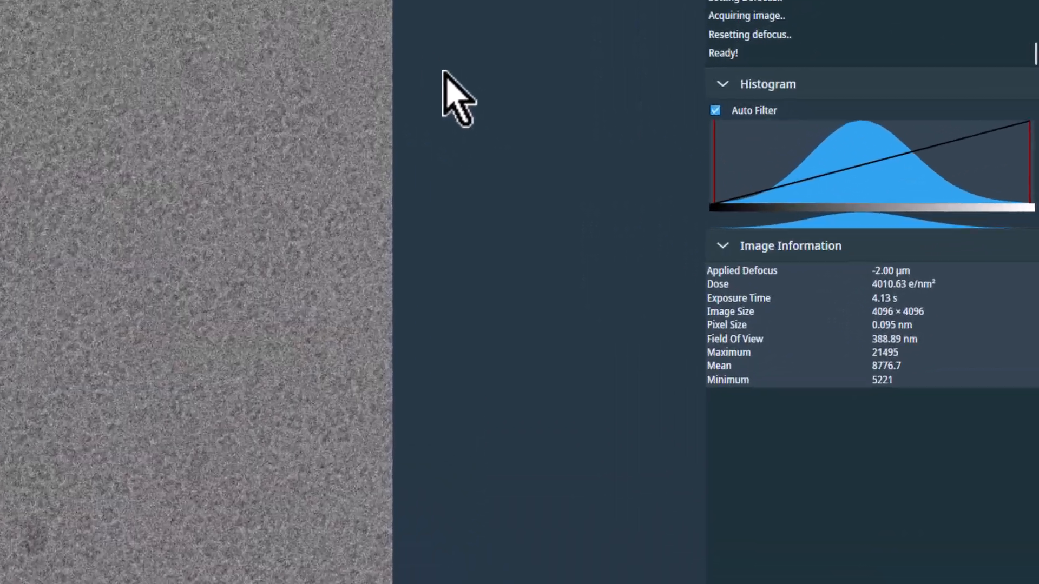
mouse_move(857, 278)
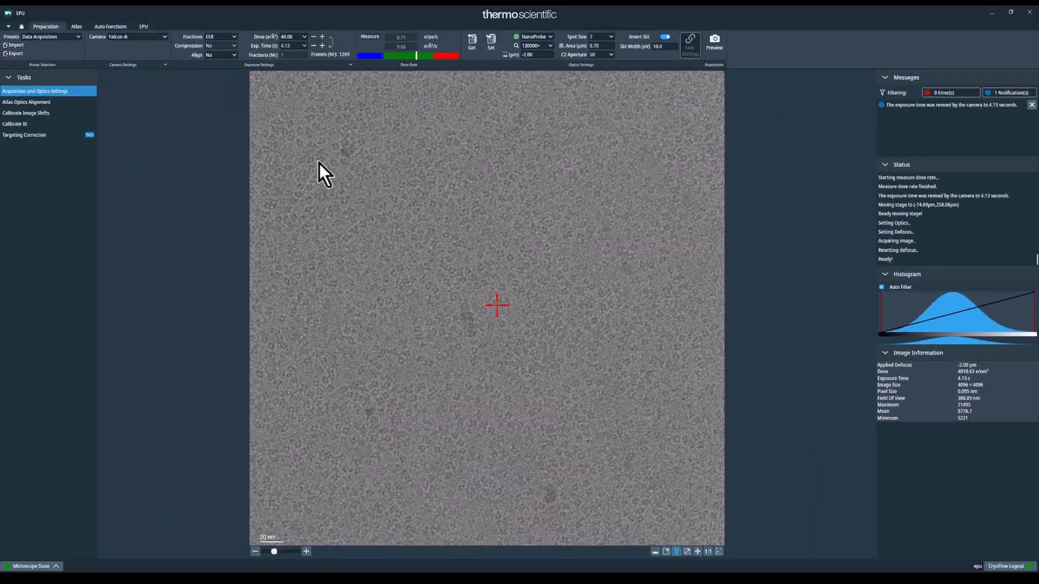
Step: Switch to the Autofocus preset
click(79, 37)
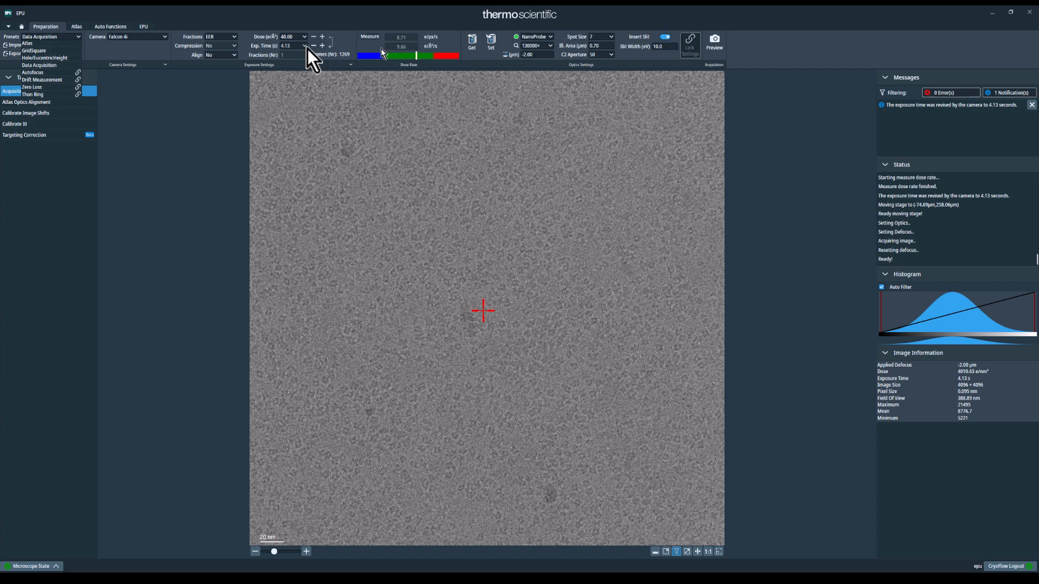
click(66, 72)
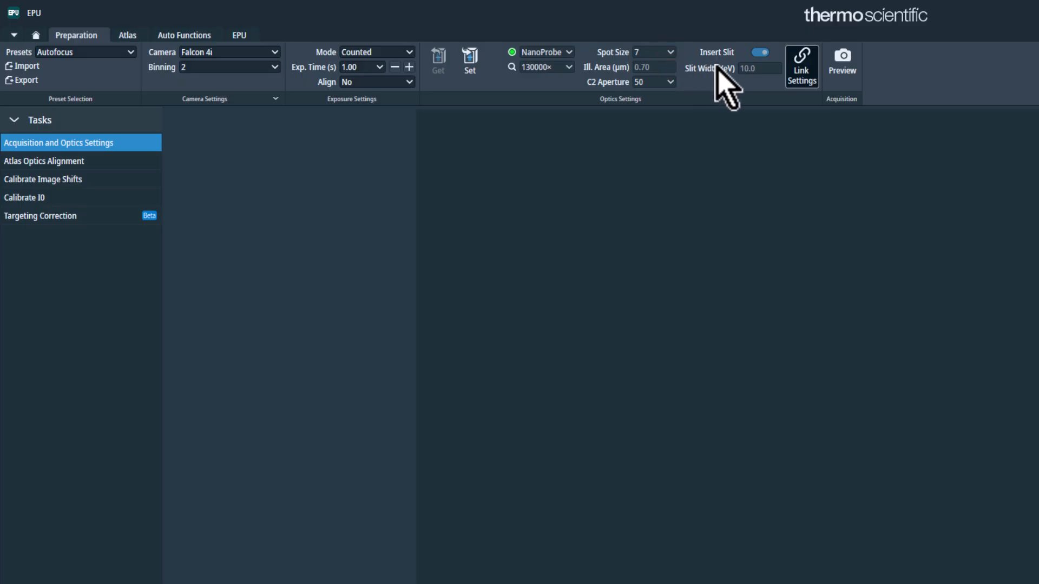
Step: Unlink the Autofocus preset's optics settings, try spot size, magnification, probe mode and slit insertion, and link the settings again
click(800, 83)
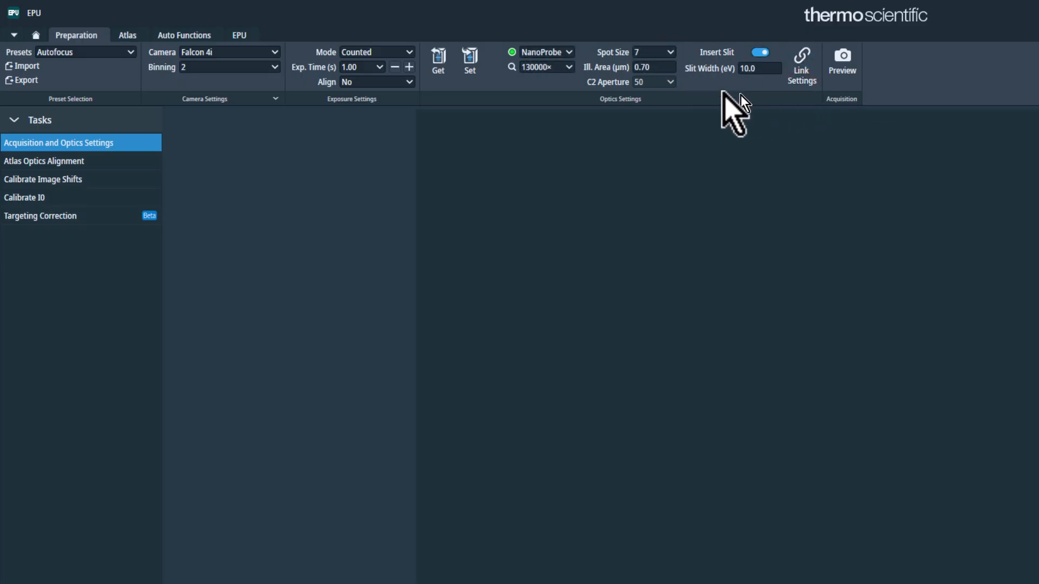
click(670, 52)
click(564, 68)
click(565, 66)
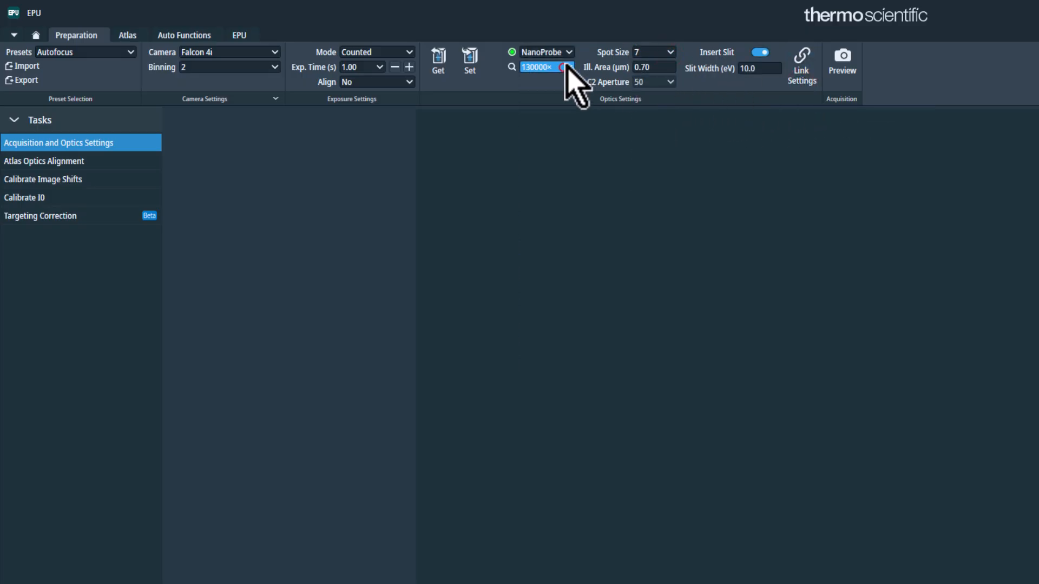
click(571, 53)
click(572, 53)
click(766, 52)
click(763, 52)
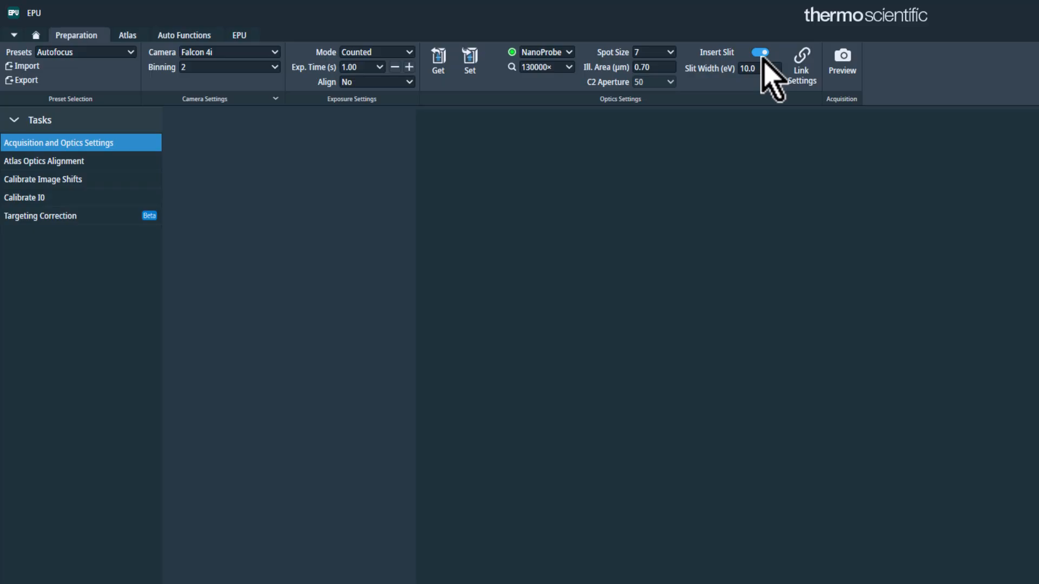
click(761, 53)
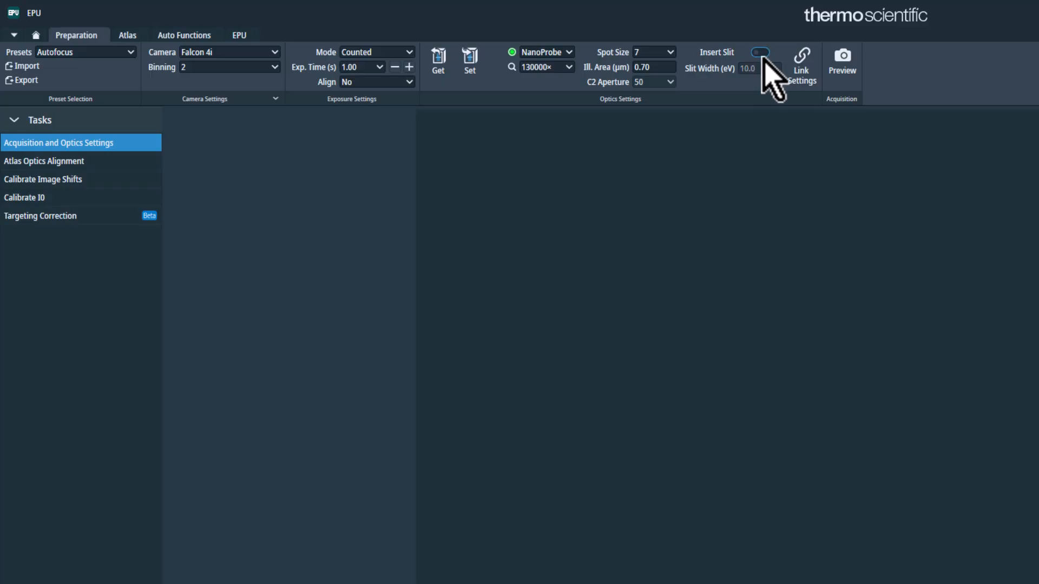
click(799, 75)
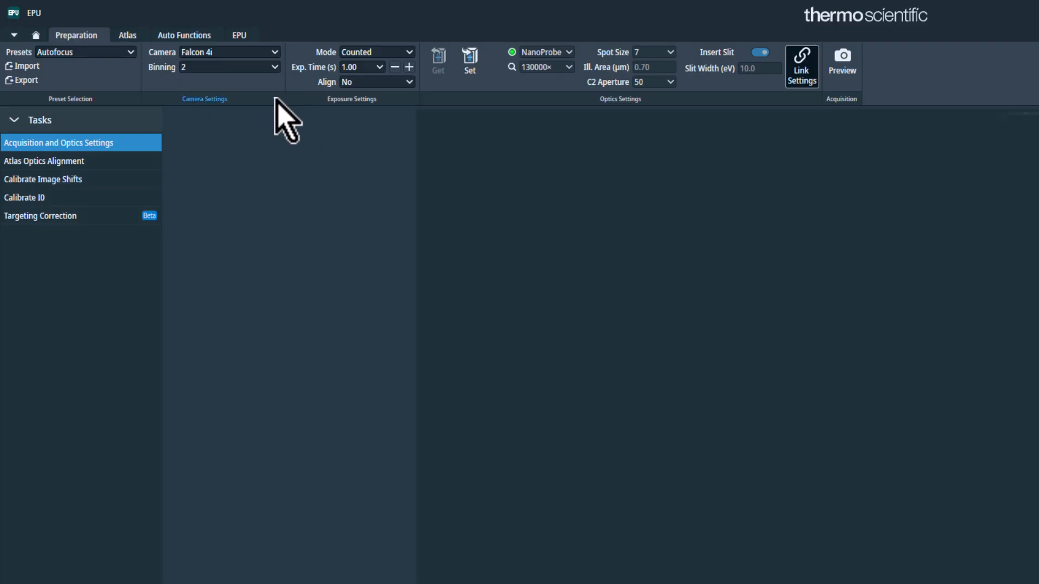
Step: Set the Autofocus preset's camera binning to 1 and its readout area to Half
click(276, 99)
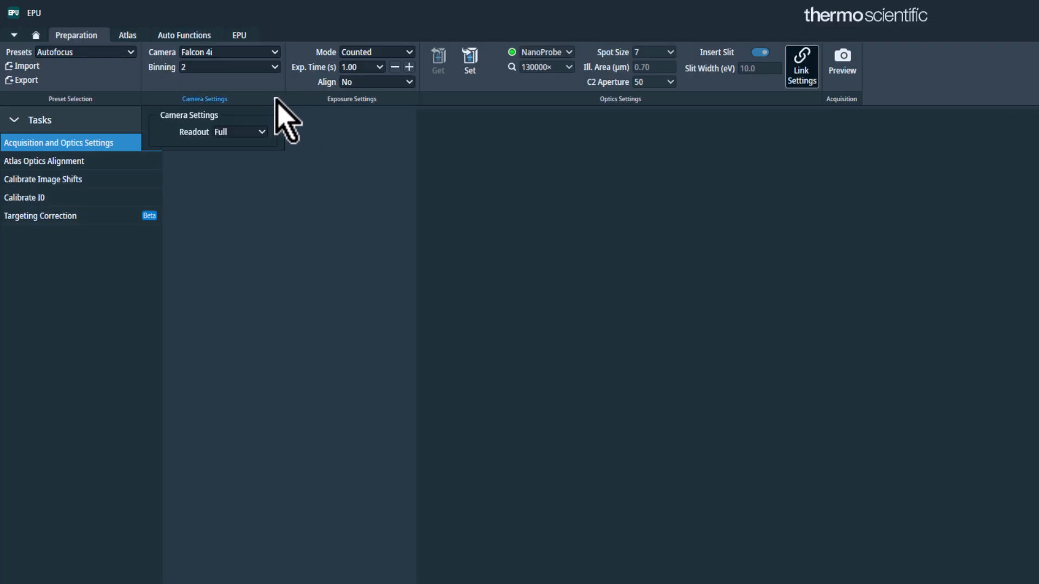
click(273, 68)
click(260, 79)
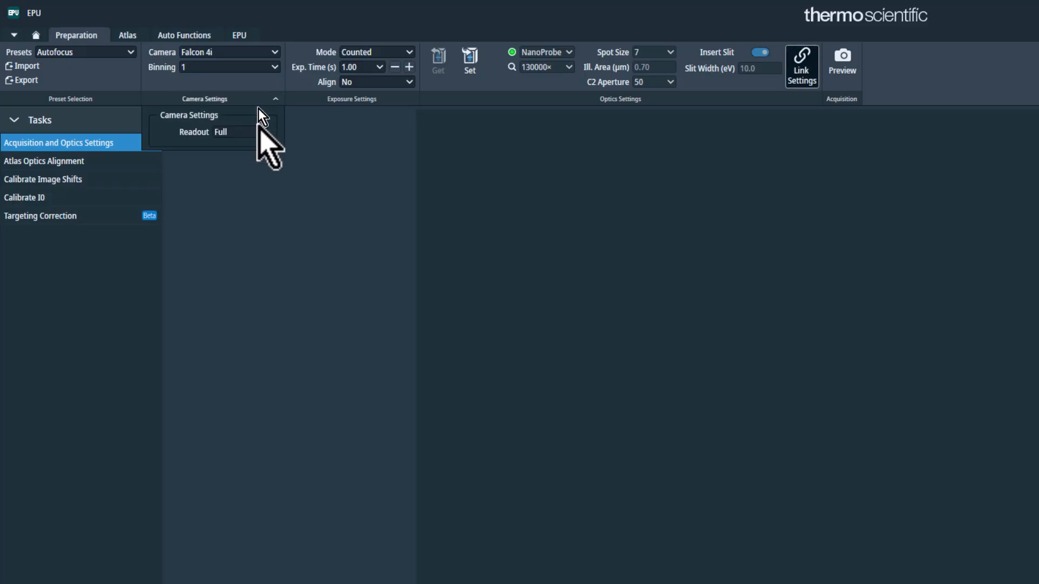
click(260, 133)
click(252, 155)
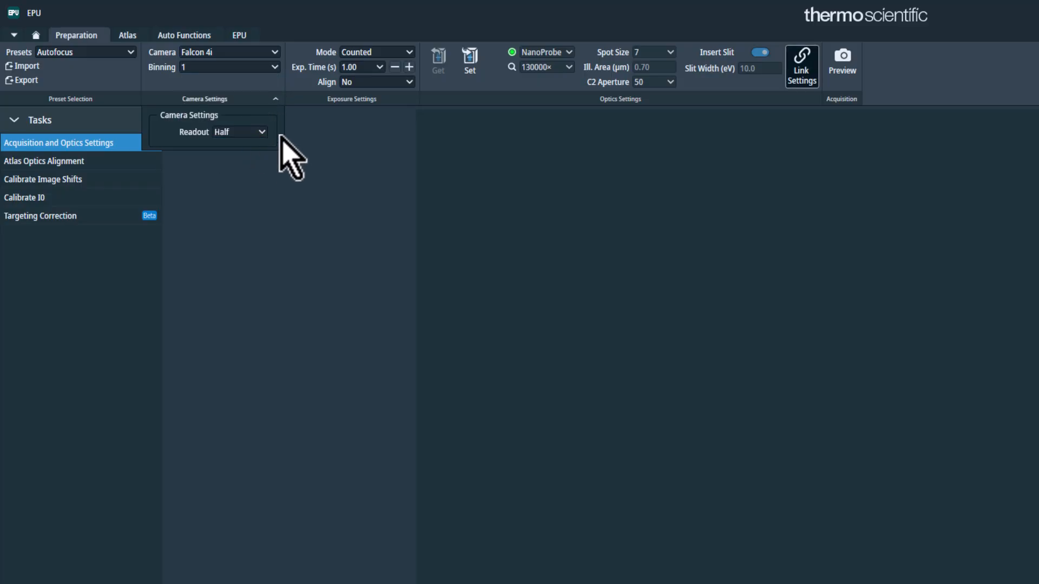
Step: Switch from the Autofocus preset to the Zero Loss preset
click(130, 53)
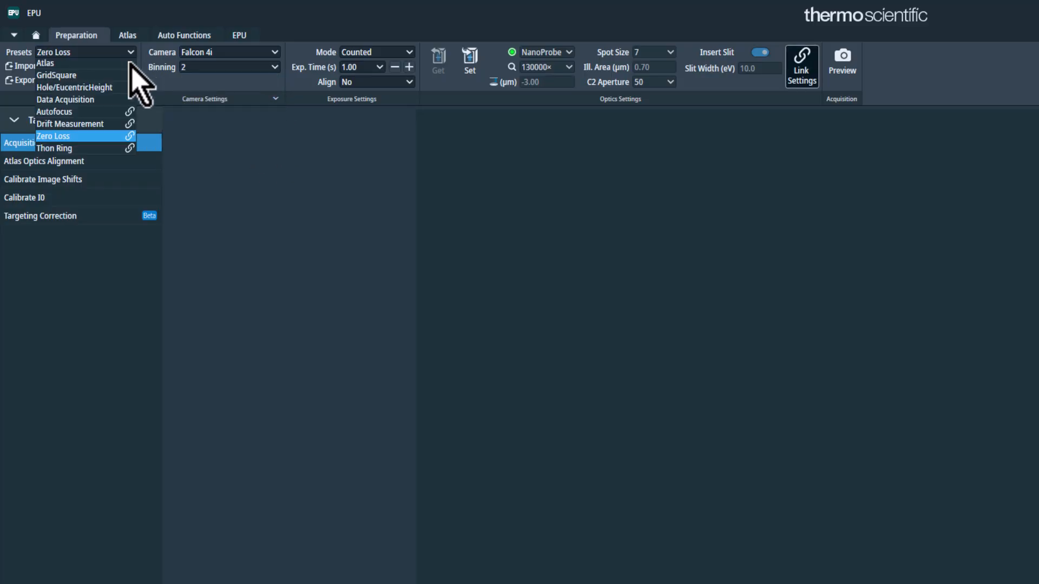